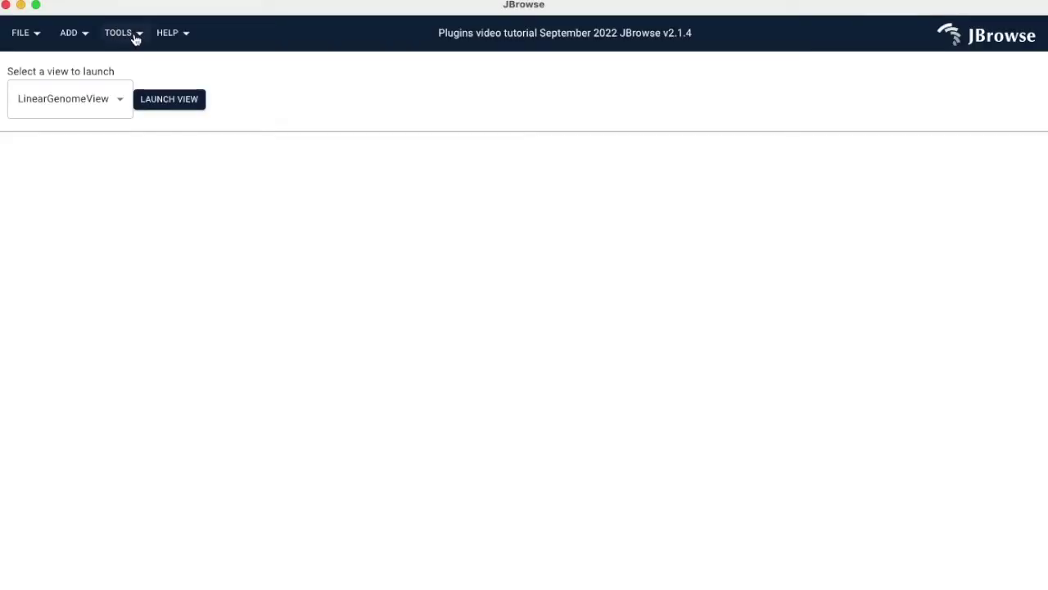
Step: Open the plugin store and install the GDC plugin from the available plugins
{"action": "left_click", "coordinate": [136, 39]}
{"action": "left_click", "coordinate": [136, 38]}
{"action": "left_click", "coordinate": [155, 121]}
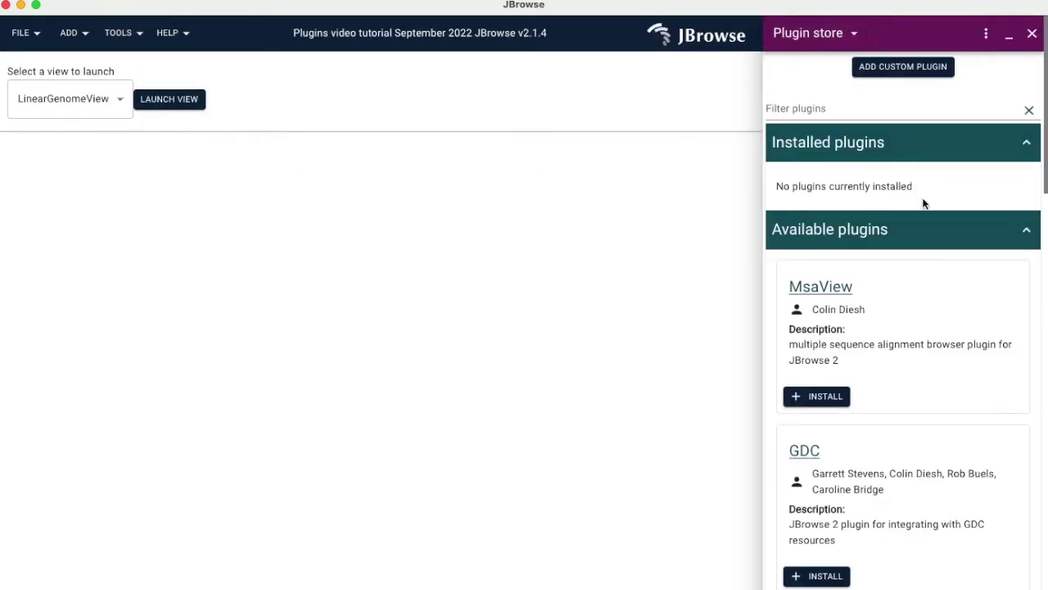
{"action": "scroll", "coordinate": [958, 360], "scroll_direction": "down", "scroll_amount": 10}
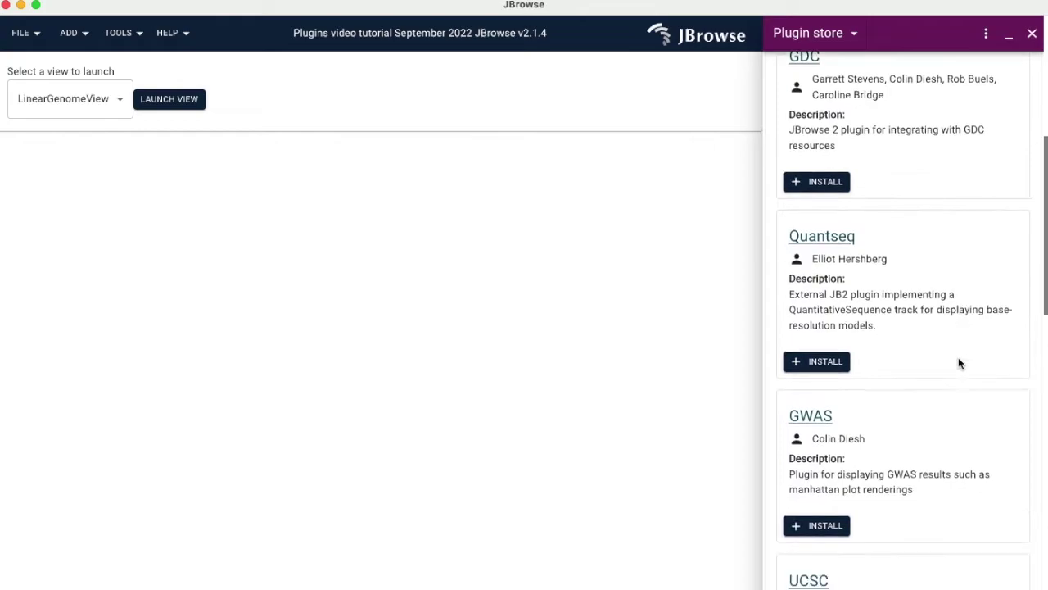
{"action": "scroll", "coordinate": [959, 363], "scroll_direction": "up", "scroll_amount": 5}
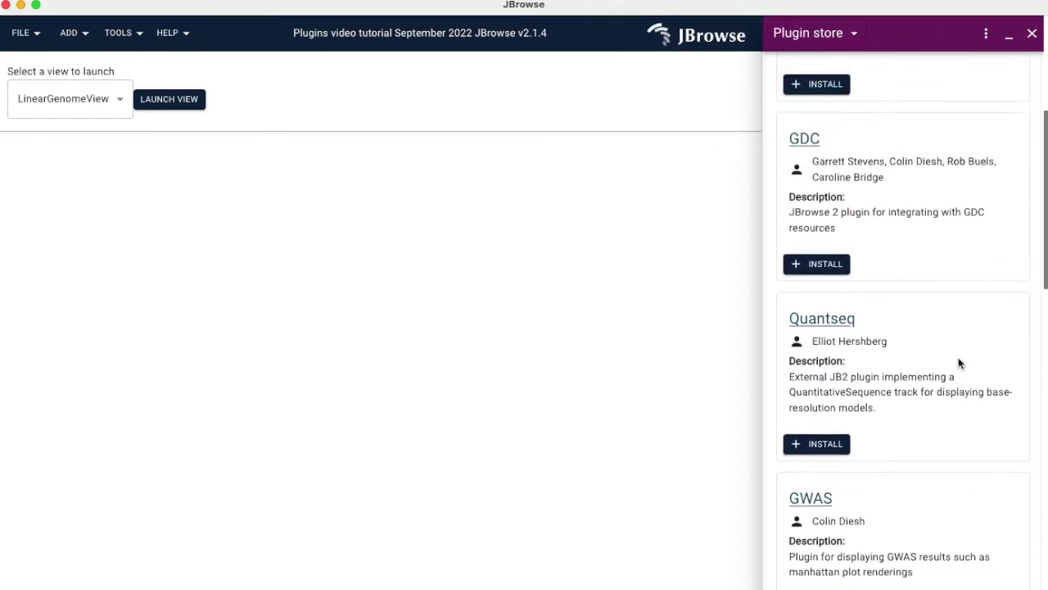
{"action": "scroll", "coordinate": [960, 363], "scroll_direction": "up", "scroll_amount": 2}
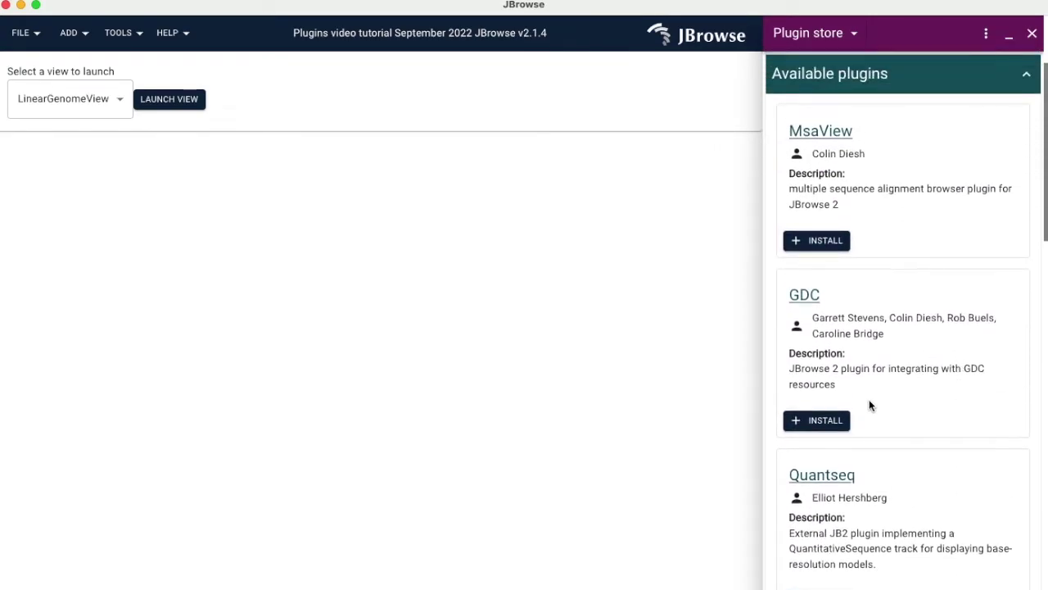
{"action": "left_click", "coordinate": [818, 422]}
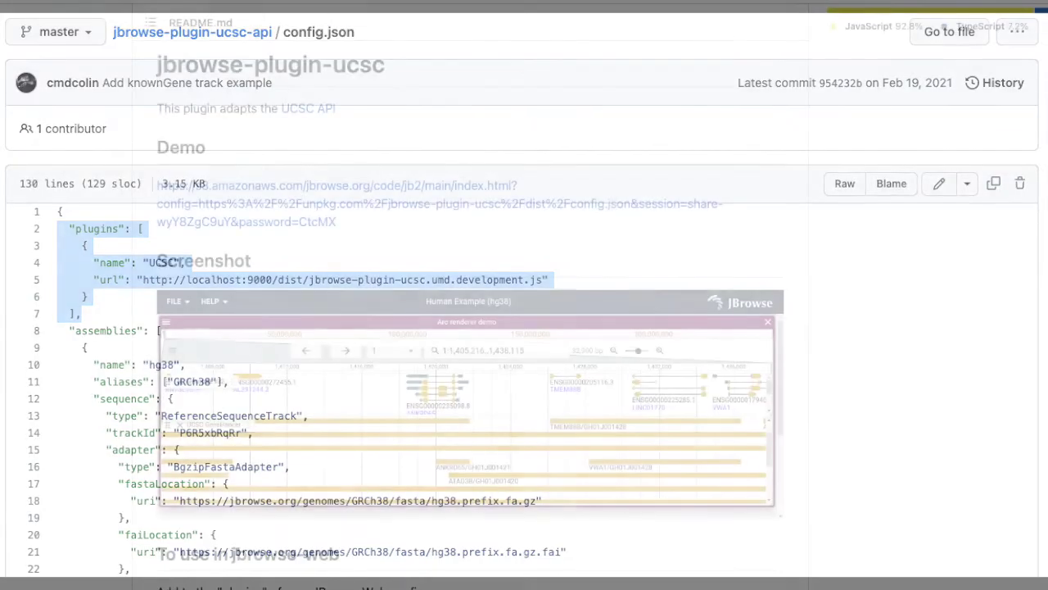
Step: Review the jbrowse-plugin-ucsc README, including its demo link, screenshot and JBrowse Web plugin configuration
{"action": "scroll", "coordinate": [524, 295], "scroll_direction": "down", "scroll_amount": 5}
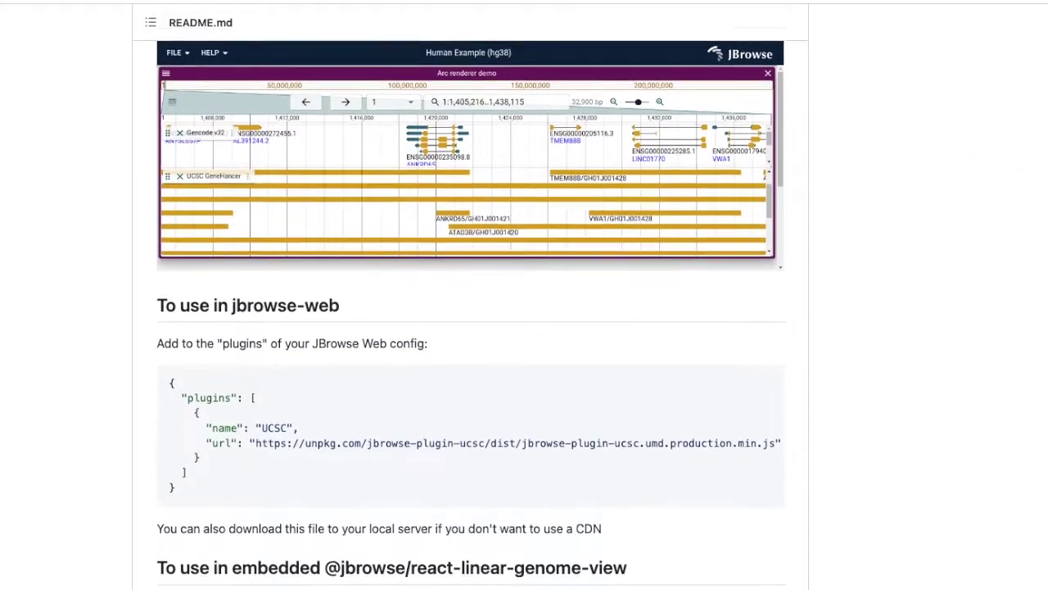
{"action": "scroll", "coordinate": [524, 295], "scroll_direction": "up", "scroll_amount": 4}
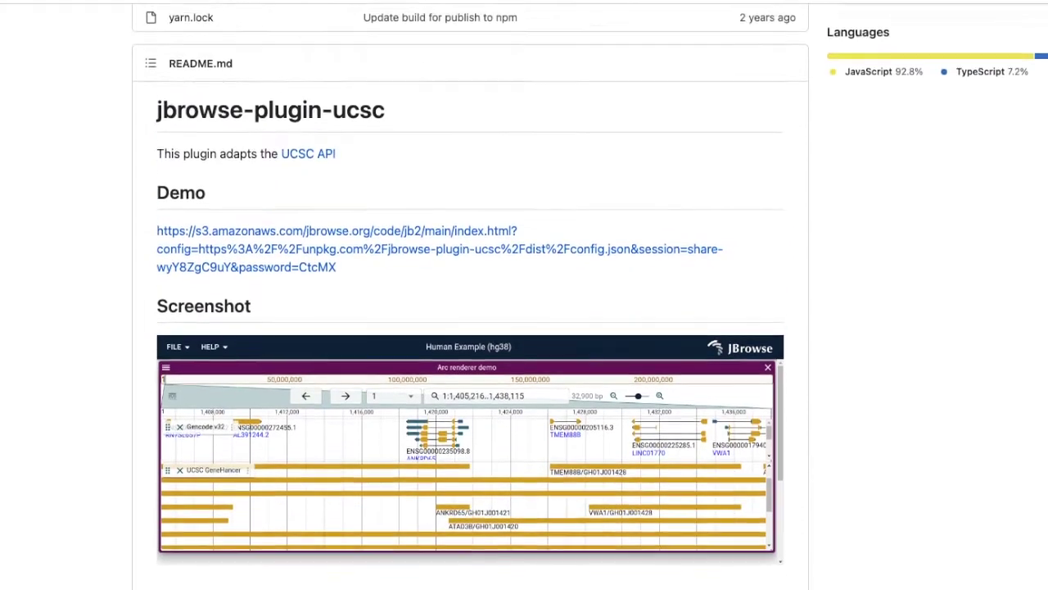
{"action": "scroll", "coordinate": [524, 294], "scroll_direction": "up", "scroll_amount": 2}
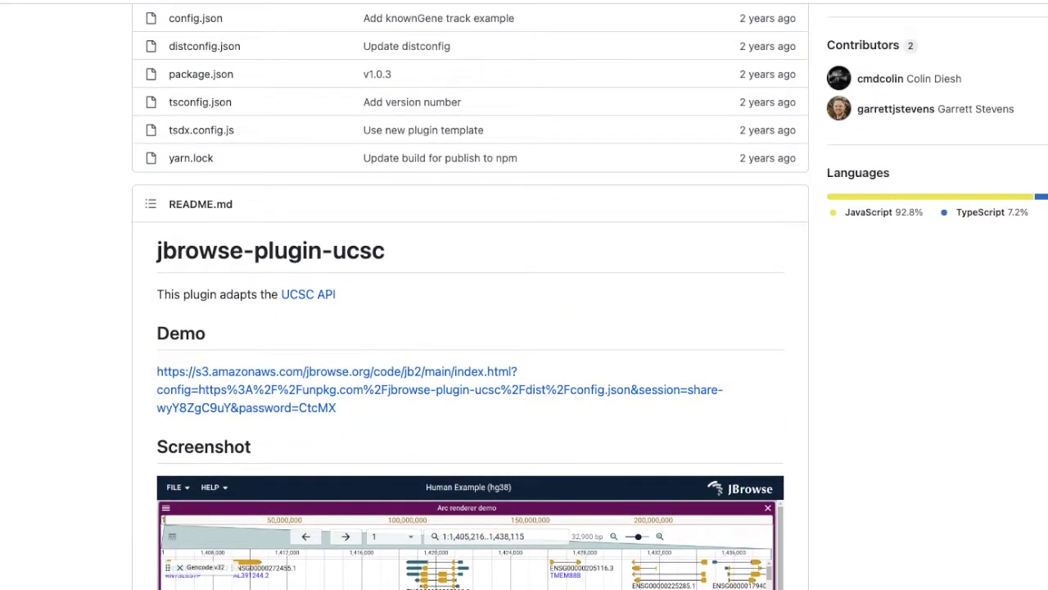
{"action": "scroll", "coordinate": [524, 295], "scroll_direction": "down", "scroll_amount": 3}
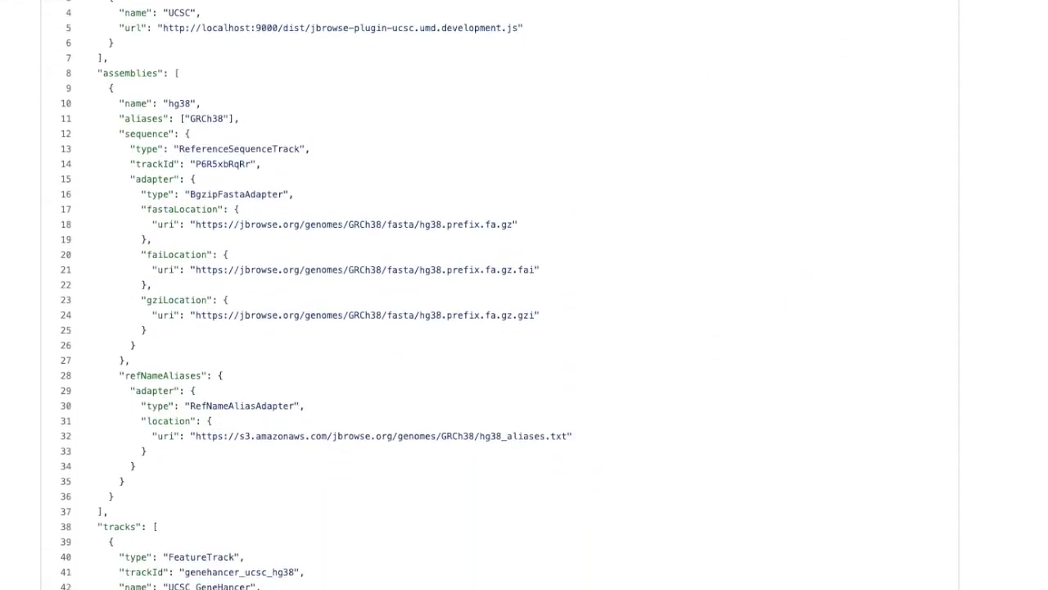
Step: Examine the track entries in the UCSC plugin's config.json and highlight the UCSCAdapter type of the UCSC Nested Repeated track
{"action": "scroll", "coordinate": [524, 294], "scroll_direction": "down", "scroll_amount": 3}
{"action": "scroll", "coordinate": [524, 295], "scroll_direction": "down", "scroll_amount": 3}
{"action": "scroll", "coordinate": [524, 295], "scroll_direction": "down", "scroll_amount": 3}
{"action": "scroll", "coordinate": [524, 295], "scroll_direction": "down", "scroll_amount": 1}
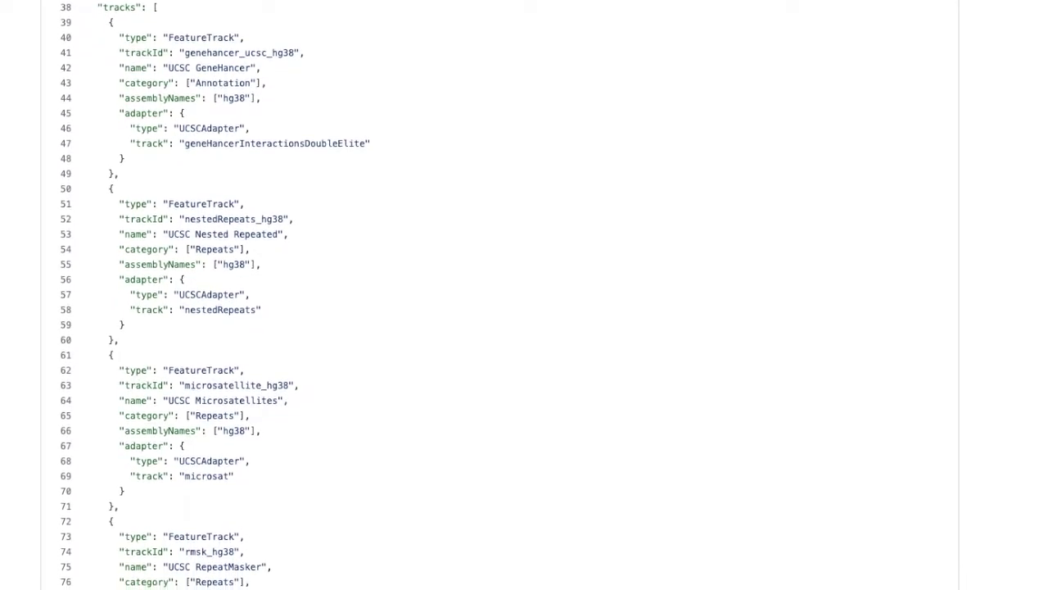
{"action": "scroll", "coordinate": [524, 295], "scroll_direction": "down", "scroll_amount": 1}
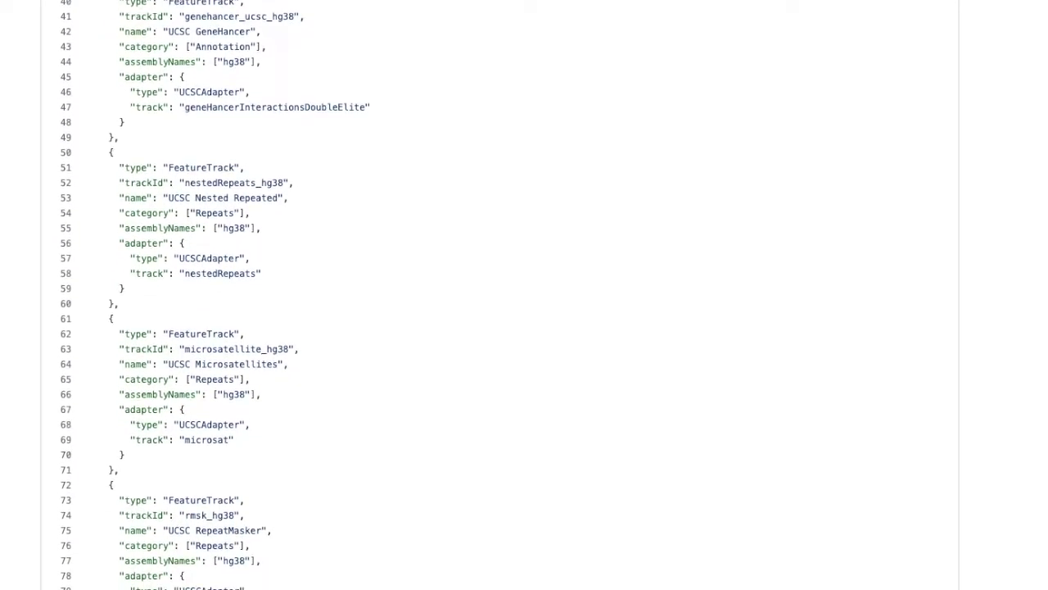
{"action": "scroll", "coordinate": [524, 295], "scroll_direction": "down", "scroll_amount": 2}
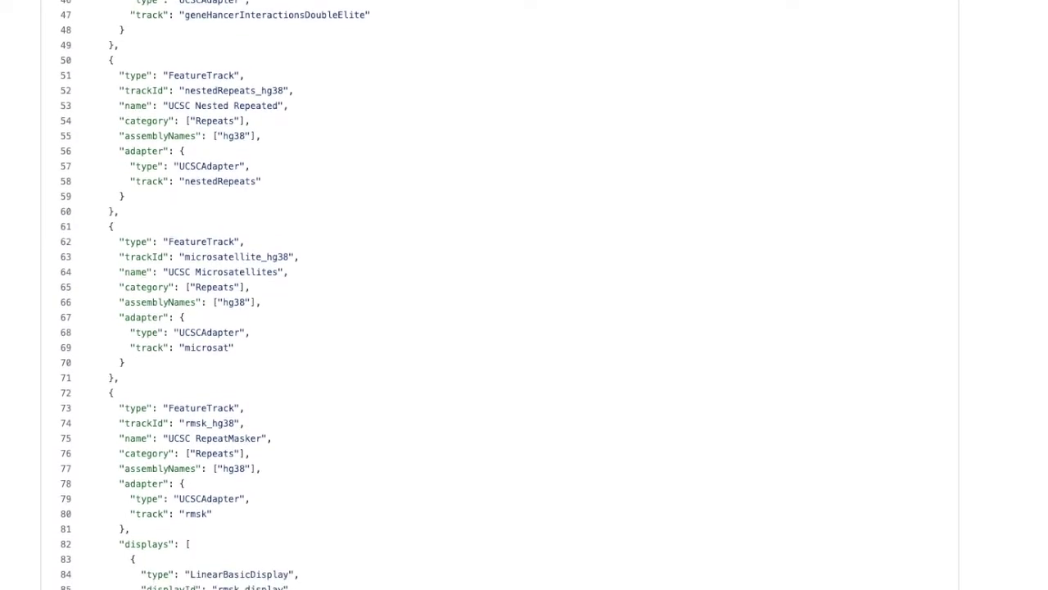
{"action": "scroll", "coordinate": [524, 295], "scroll_direction": "down", "scroll_amount": 1}
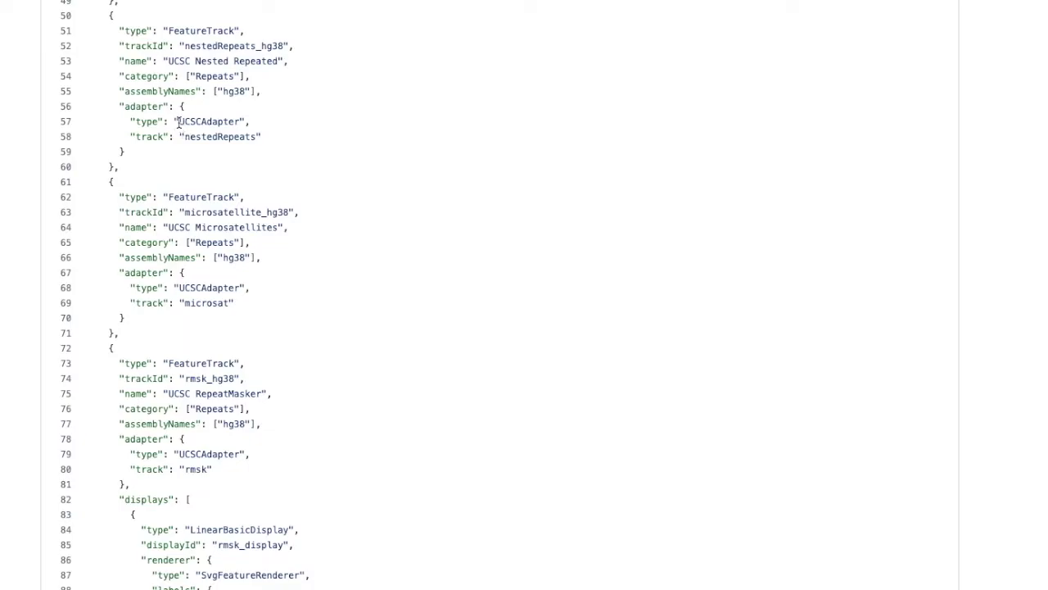
{"action": "left_click_drag", "start_coordinate": [179, 122], "coordinate": [241, 119]}
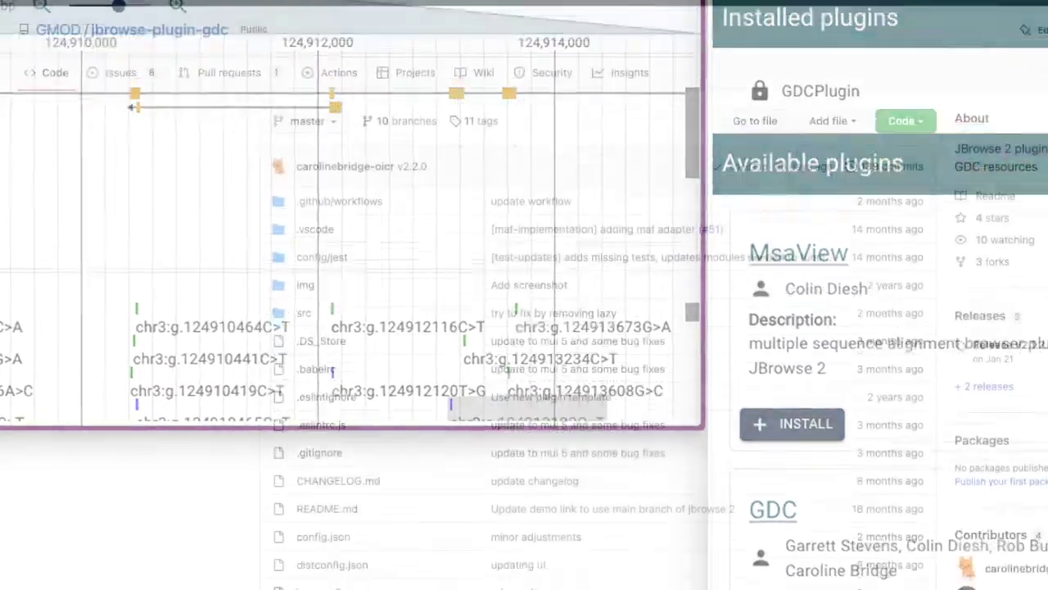
Step: Look through the jbrowse-plugin-gdc repository's file list and README for its install and plugin configuration instructions
{"action": "scroll", "coordinate": [524, 295], "scroll_direction": "down", "scroll_amount": 5}
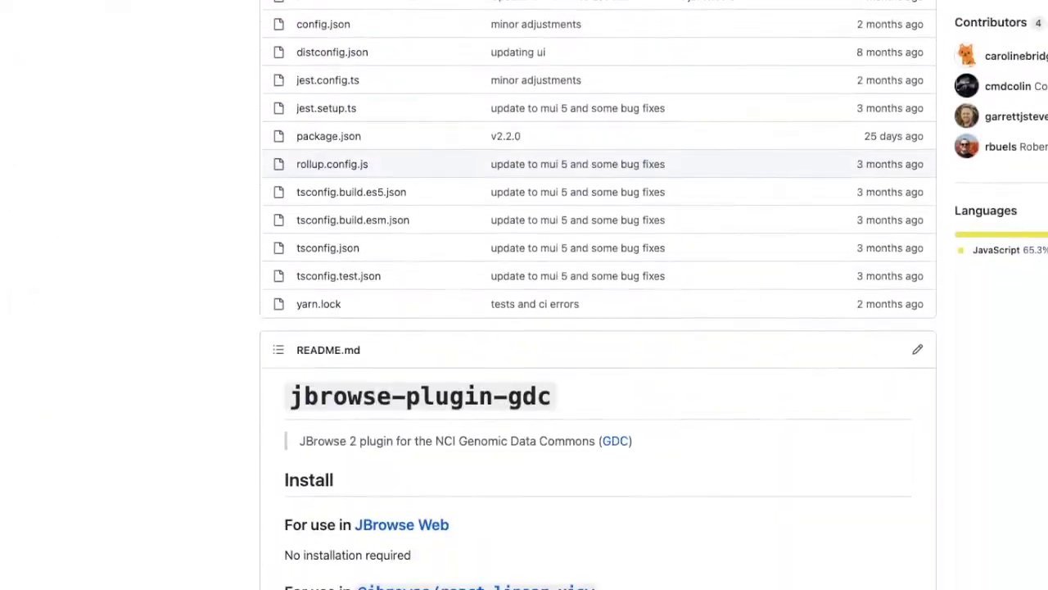
{"action": "scroll", "coordinate": [524, 328], "scroll_direction": "down", "scroll_amount": 10}
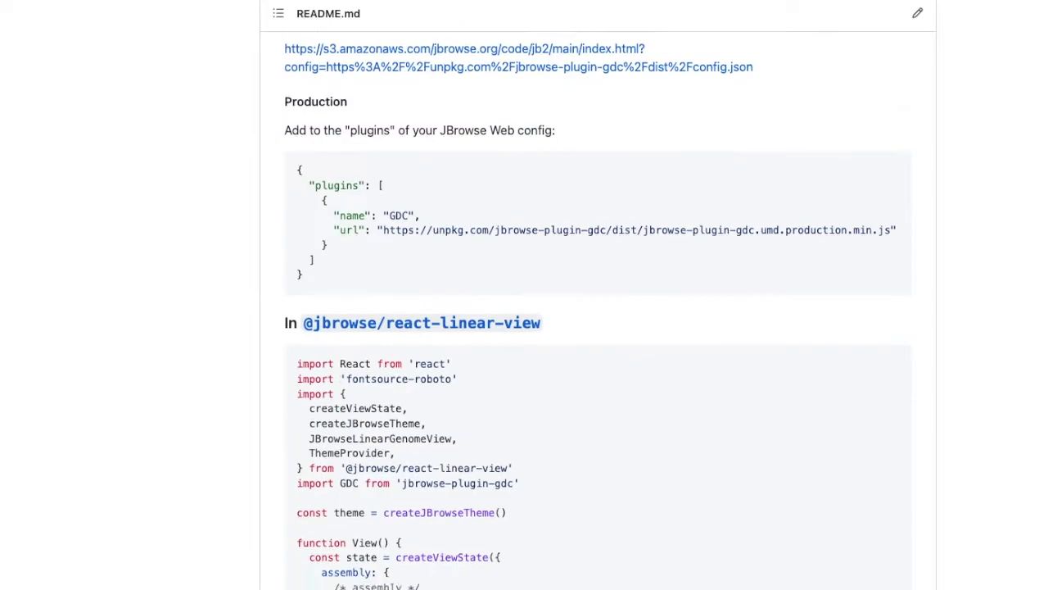
{"action": "scroll", "coordinate": [524, 327], "scroll_direction": "down", "scroll_amount": 2}
{"action": "scroll", "coordinate": [524, 328], "scroll_direction": "up", "scroll_amount": 15}
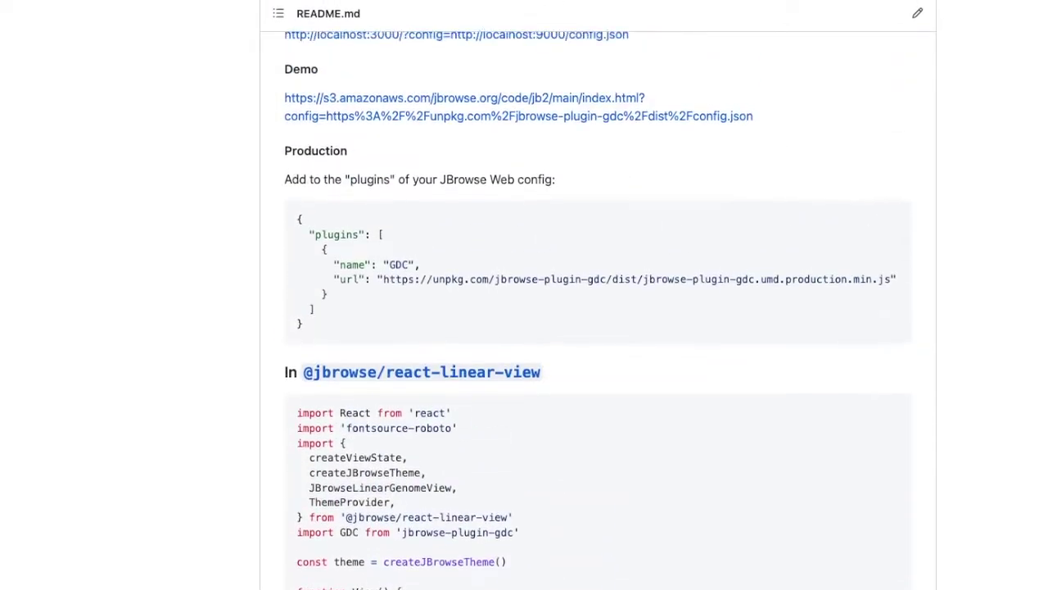
{"action": "scroll", "coordinate": [524, 328], "scroll_direction": "up", "scroll_amount": 8}
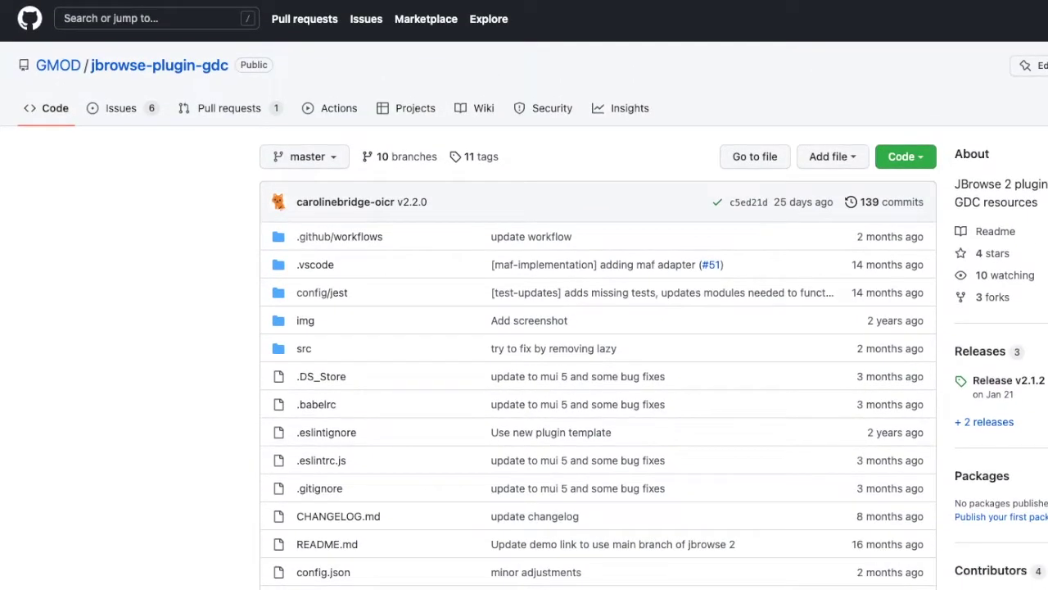
Step: Switch to the GDC Data Portal and browse the cases listed in Exploration
{"action": "left_click", "coordinate": [514, 1]}
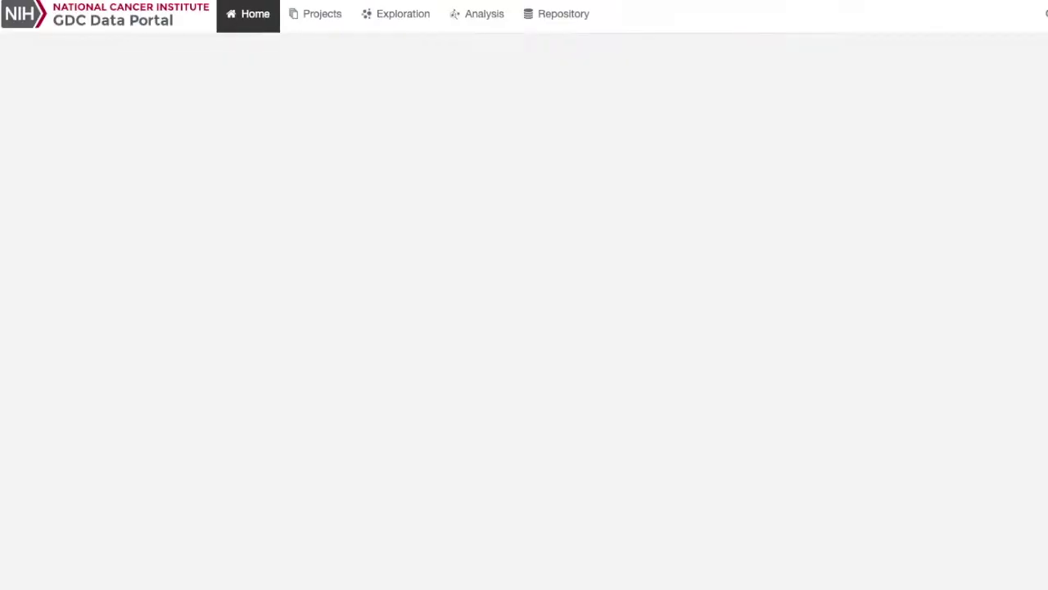
{"action": "left_click", "coordinate": [412, 25]}
{"action": "scroll", "coordinate": [486, 163], "scroll_direction": "down", "scroll_amount": 4}
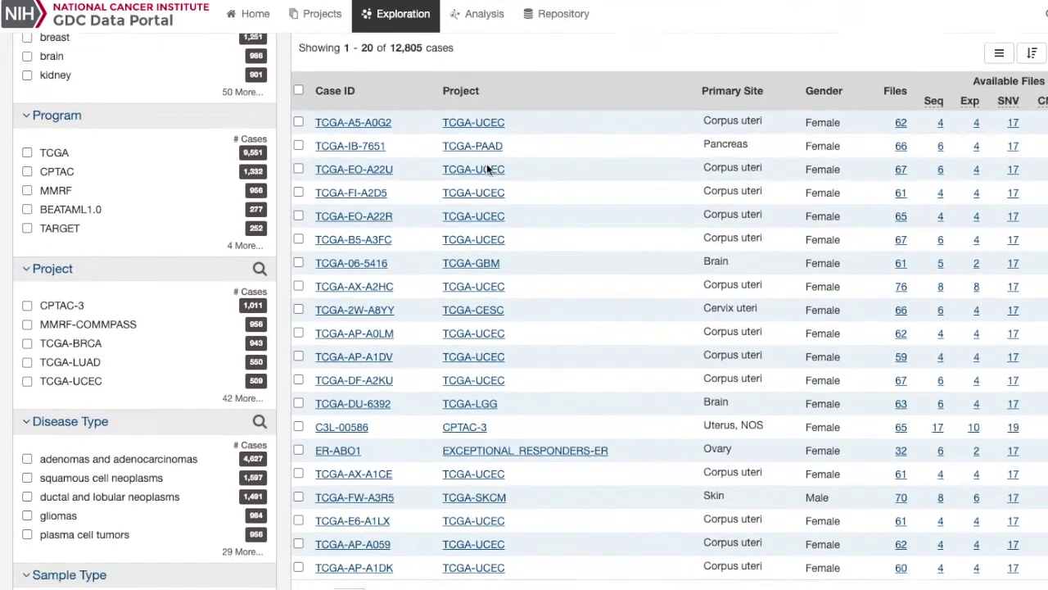
{"action": "scroll", "coordinate": [489, 167], "scroll_direction": "up", "scroll_amount": 4}
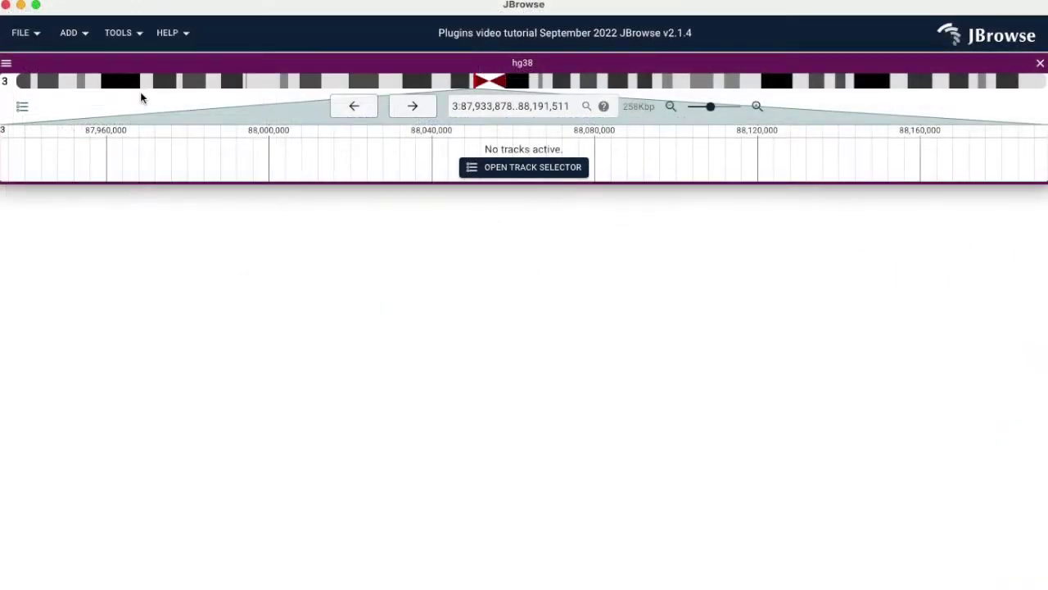
Step: Use GDC Data Import in JBrowse to add a new GDC Explore track to the hg38 view
{"action": "left_click", "coordinate": [128, 40]}
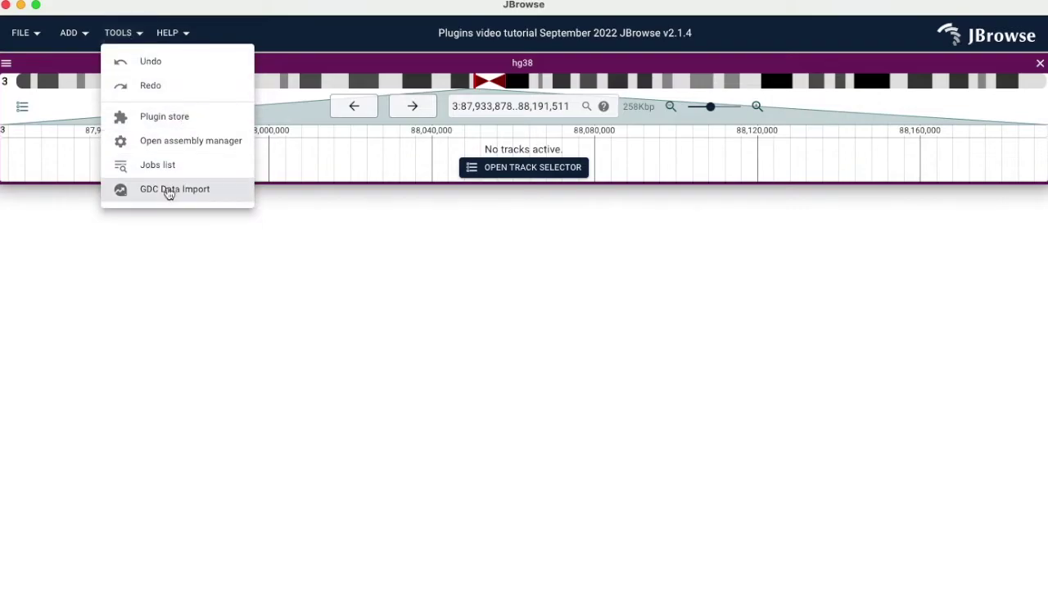
{"action": "left_click", "coordinate": [166, 193]}
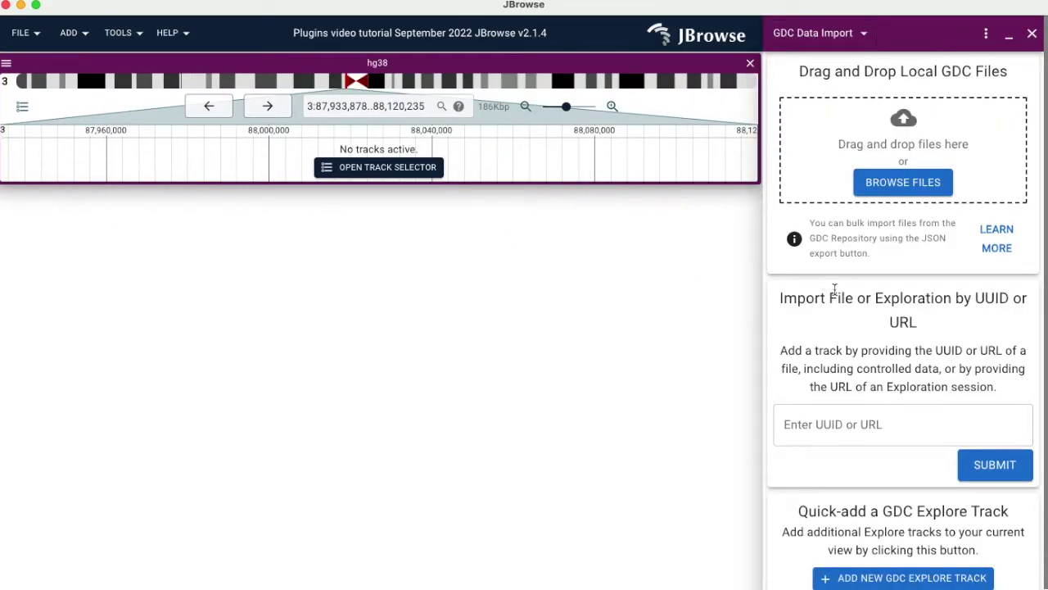
{"action": "scroll", "coordinate": [835, 295], "scroll_direction": "down", "scroll_amount": 1}
{"action": "left_click", "coordinate": [920, 572]}
{"action": "scroll", "coordinate": [881, 569], "scroll_direction": "down", "scroll_amount": 2}
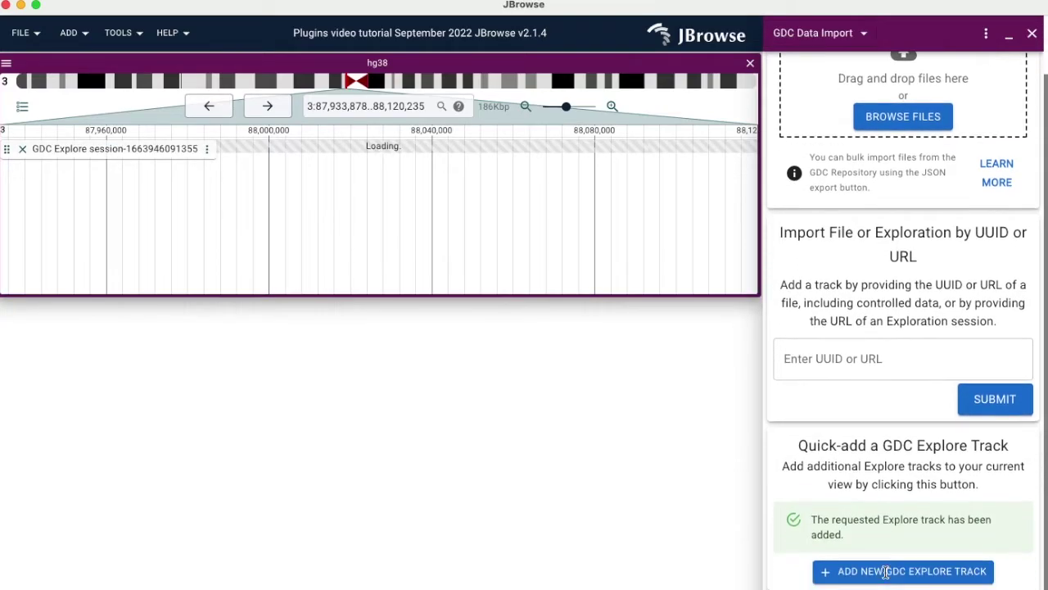
Step: Inspect the GDC Explore track's configuration details, highlight its GDCTrack type, and close the details
{"action": "left_click", "coordinate": [207, 148]}
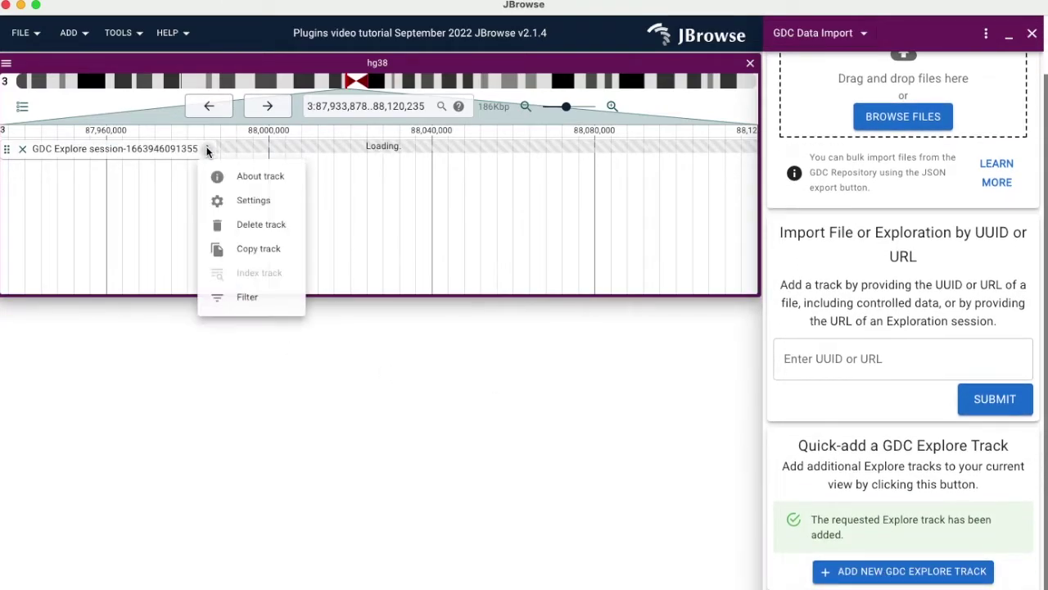
{"action": "left_click", "coordinate": [242, 176]}
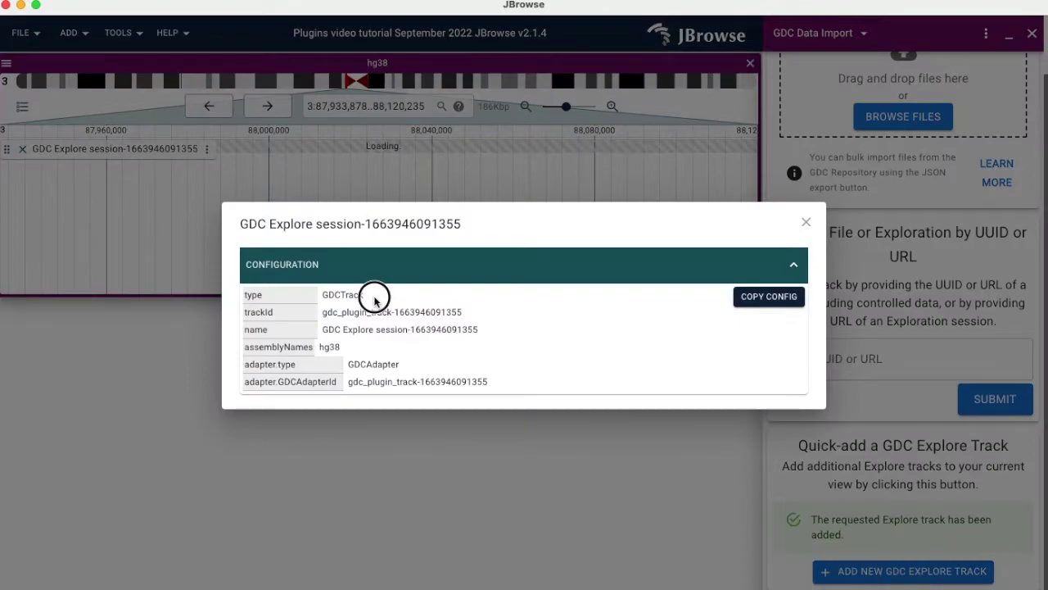
{"action": "left_click_drag", "start_coordinate": [375, 295], "coordinate": [323, 297]}
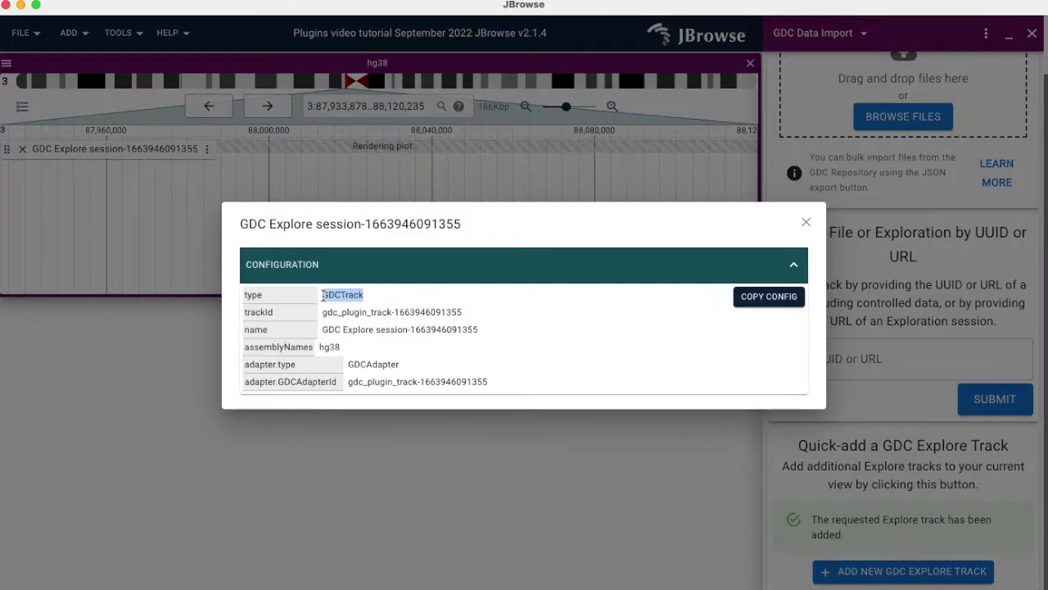
{"action": "left_click", "coordinate": [806, 222]}
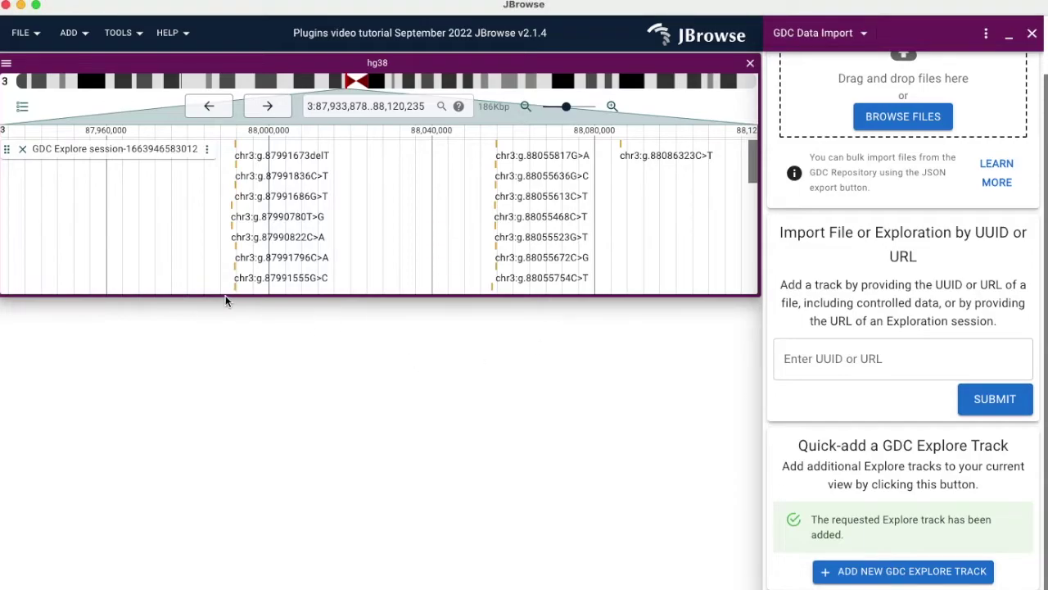
Step: Open the GDC filter settings for the GDC Explore track
{"action": "left_click", "coordinate": [207, 149]}
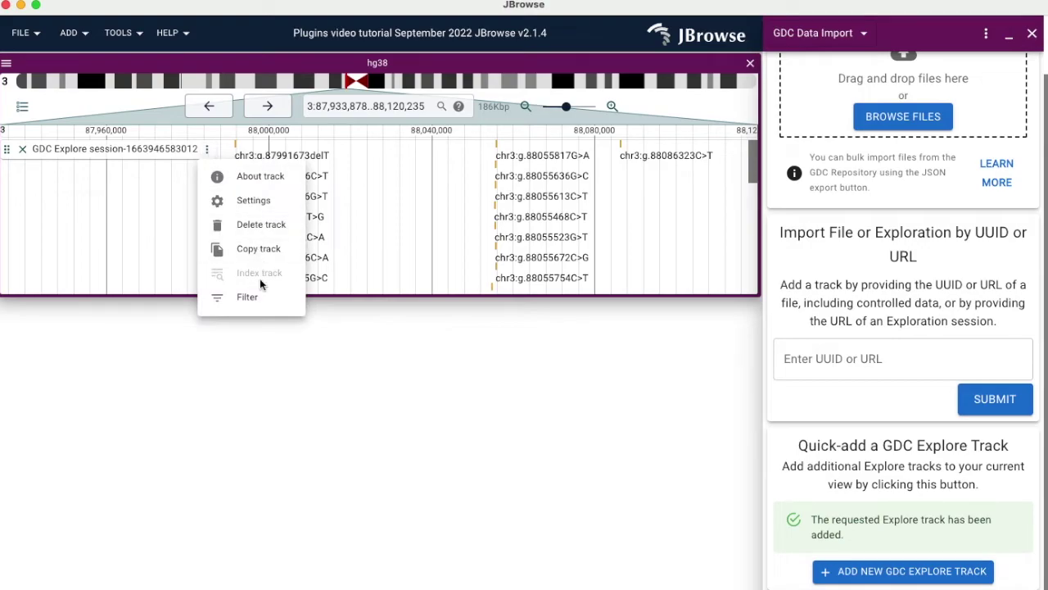
{"action": "left_click", "coordinate": [248, 299]}
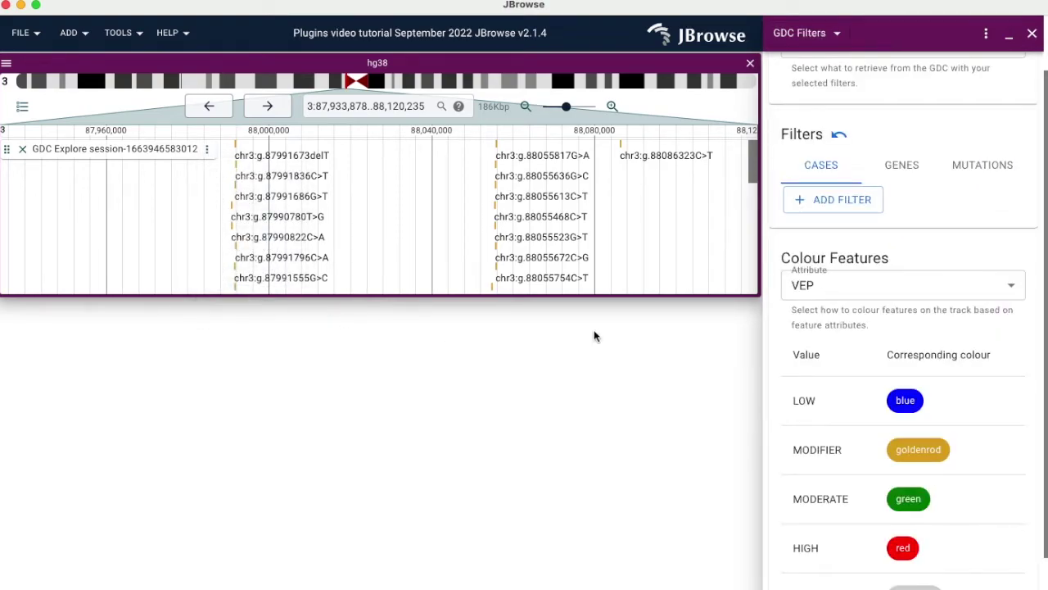
{"action": "scroll", "coordinate": [804, 301], "scroll_direction": "up", "scroll_amount": 2}
Step: Add a cases filter on primary site and restrict it to the bronchus option
{"action": "left_click", "coordinate": [844, 267]}
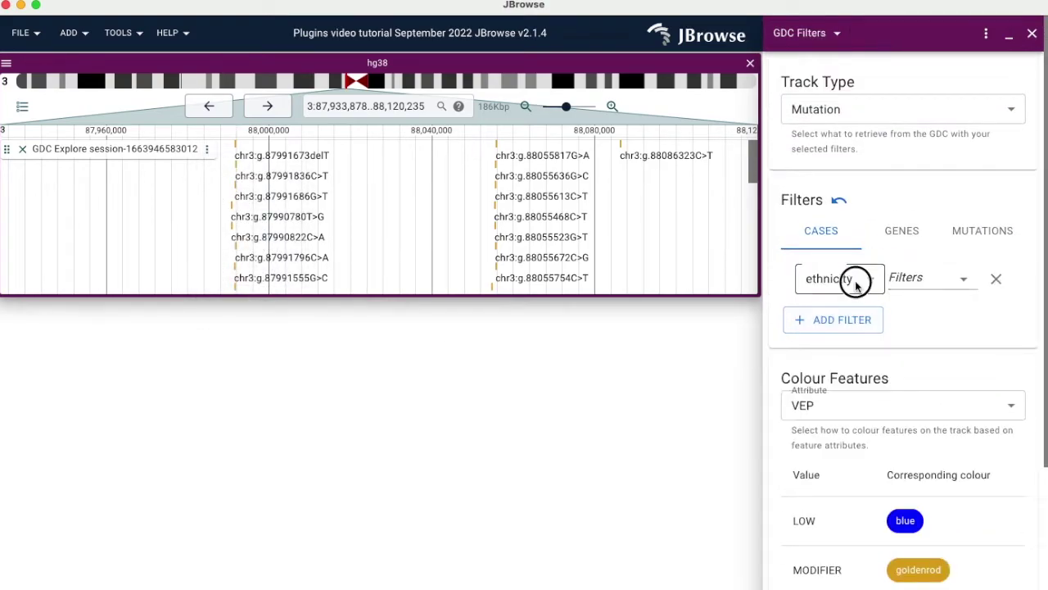
{"action": "left_click", "coordinate": [853, 277]}
{"action": "left_click", "coordinate": [816, 423]}
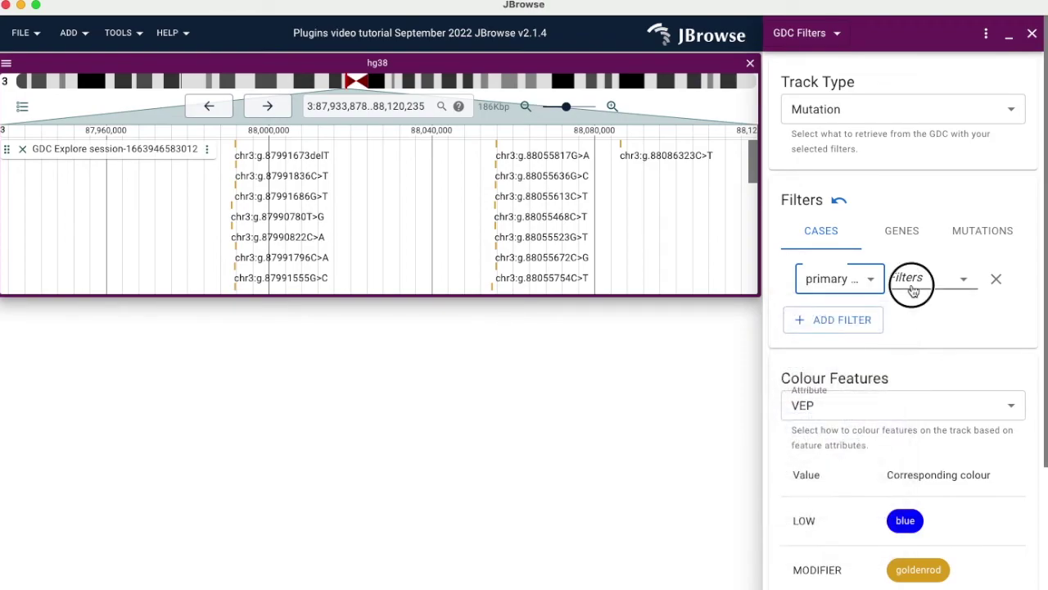
{"action": "left_click", "coordinate": [908, 283]}
{"action": "left_click", "coordinate": [703, 100]}
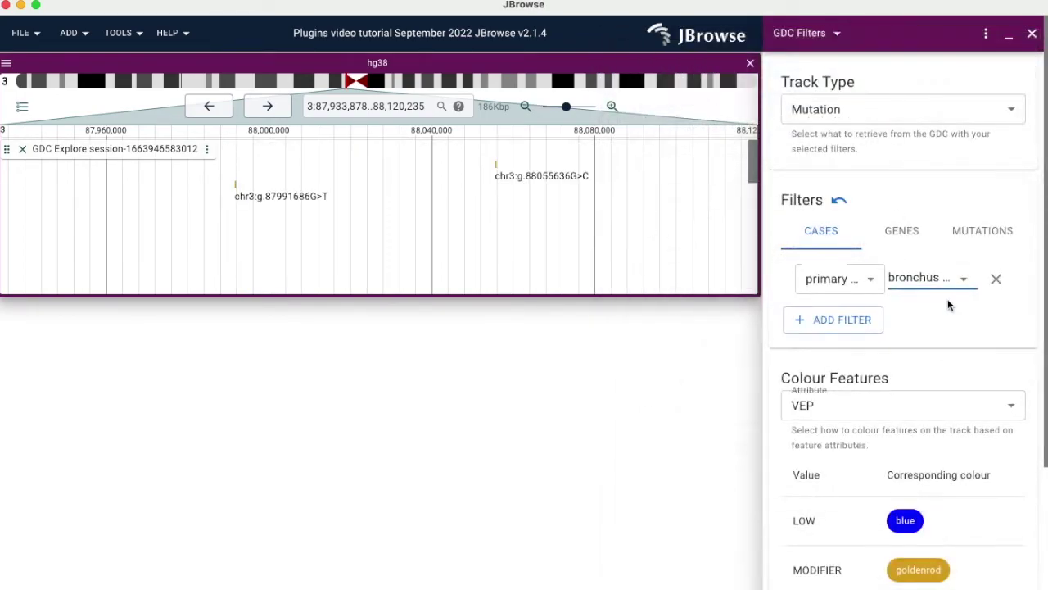
Step: Switch the GDC track type to the other feature type and return it to Mutation
{"action": "left_click", "coordinate": [863, 108]}
{"action": "left_click", "coordinate": [843, 171]}
{"action": "left_click", "coordinate": [866, 110]}
{"action": "left_click", "coordinate": [858, 145]}
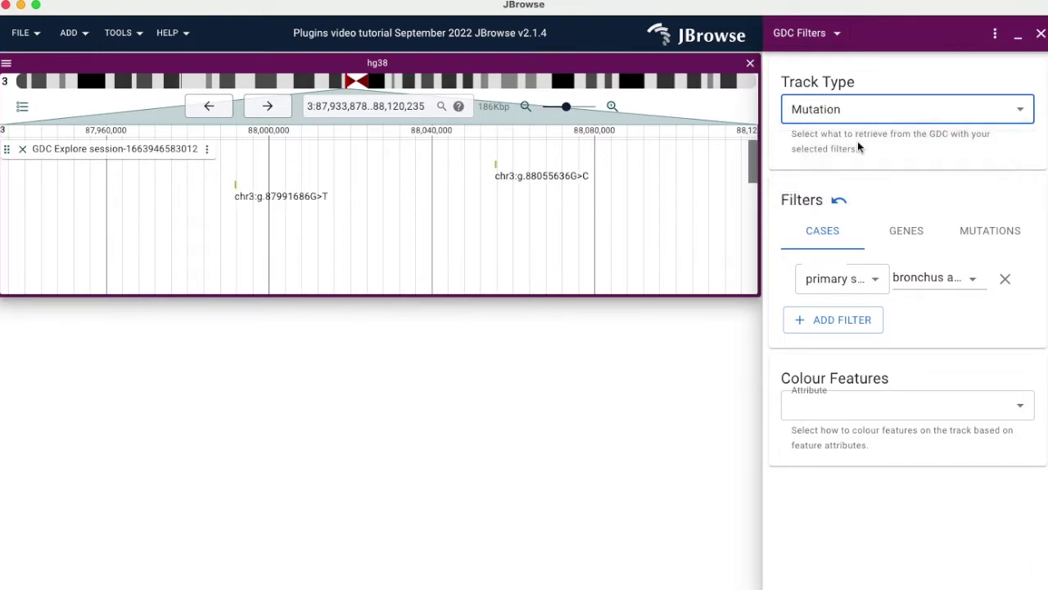
Step: Remove the primary site cases filter from the GDC Explore track and colour its features by VEP
{"action": "left_click", "coordinate": [1005, 278]}
{"action": "left_click", "coordinate": [897, 349]}
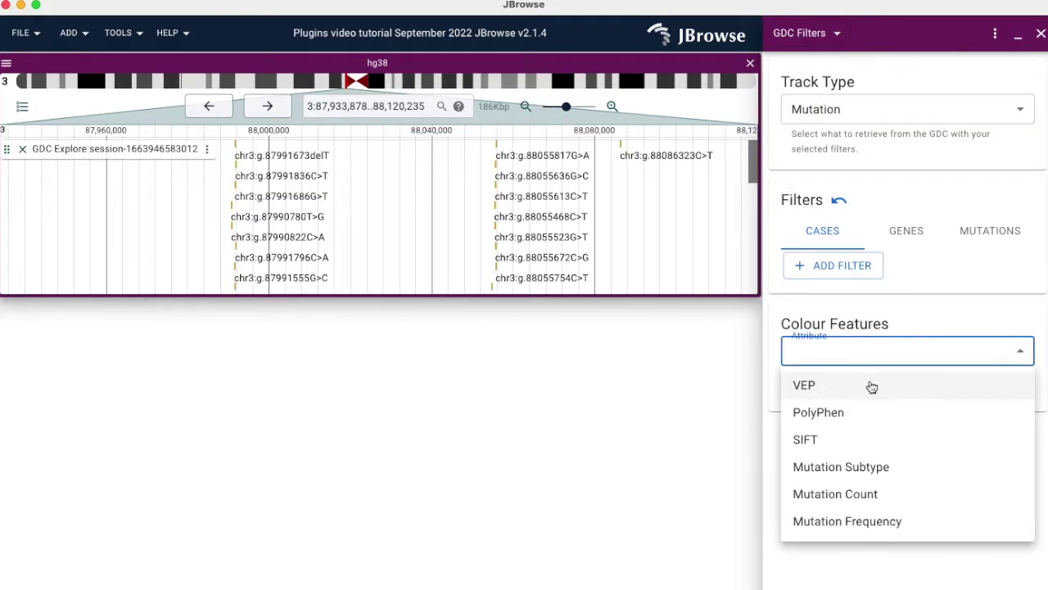
{"action": "left_click", "coordinate": [868, 385]}
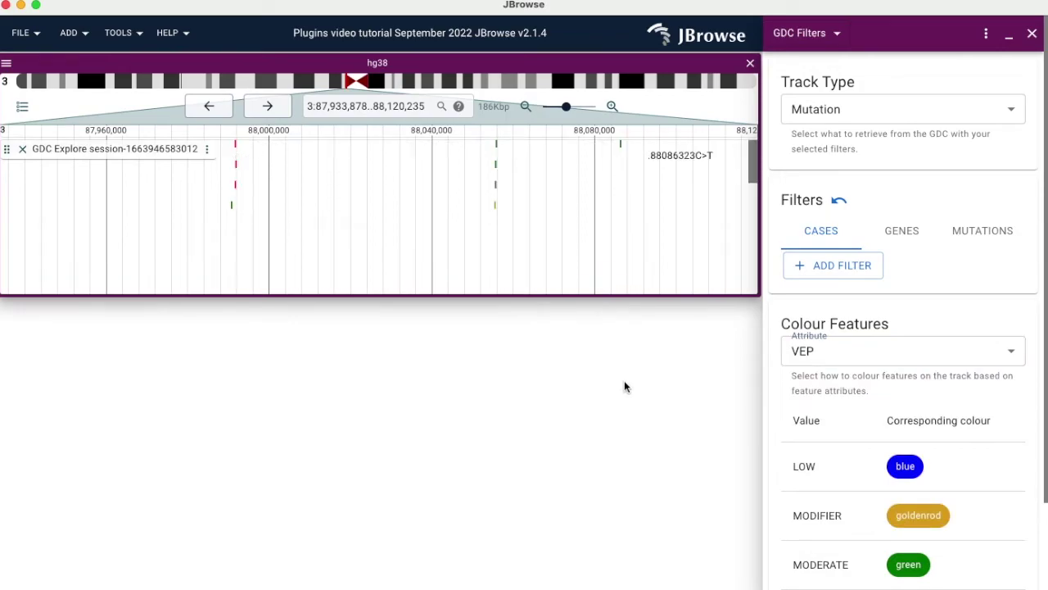
{"action": "left_click", "coordinate": [324, 398]}
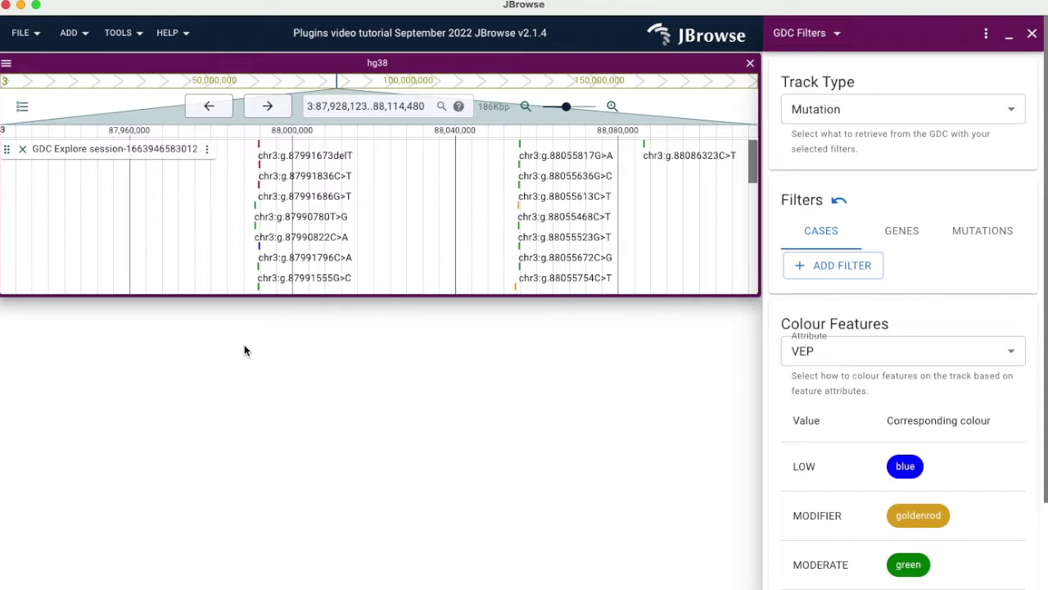
Step: Import the GDC file 0194641f-7414-47aa-9779-af880ad72e69 as a track from its URL using GDC Data Import
{"action": "left_click", "coordinate": [139, 35]}
{"action": "left_click", "coordinate": [174, 190]}
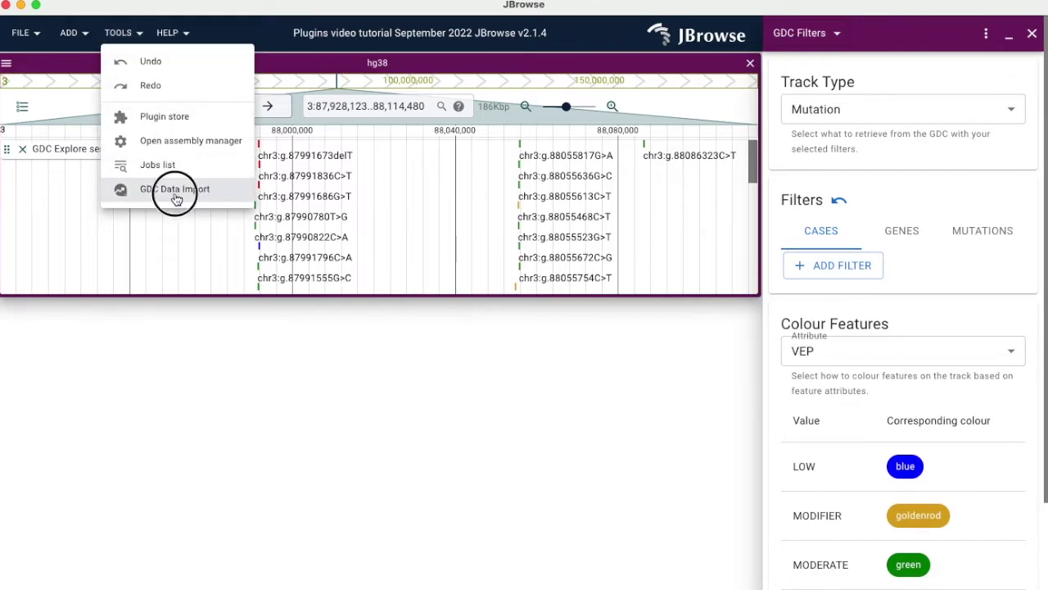
{"action": "scroll", "coordinate": [864, 304], "scroll_direction": "down", "scroll_amount": 1}
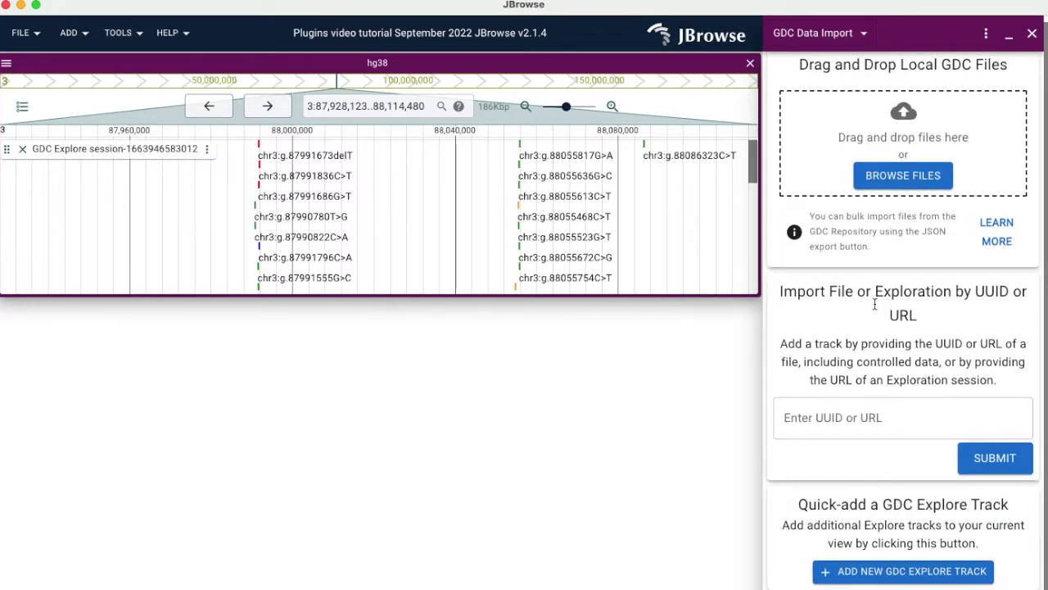
{"action": "left_click", "coordinate": [827, 413]}
{"action": "key", "text": "super+v"}
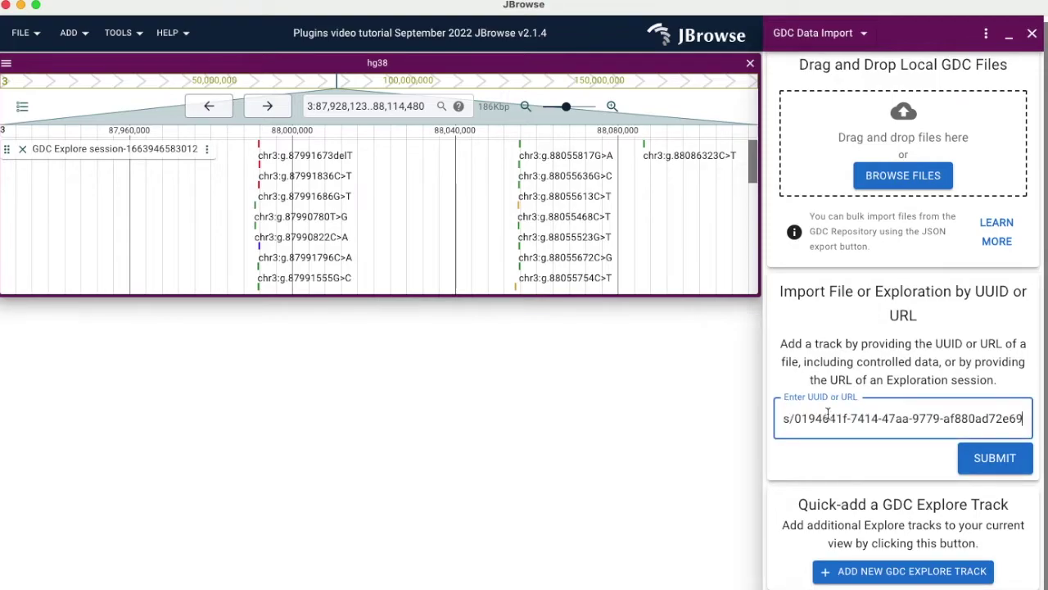
{"action": "scroll", "coordinate": [892, 422], "scroll_direction": "left", "scroll_amount": 5}
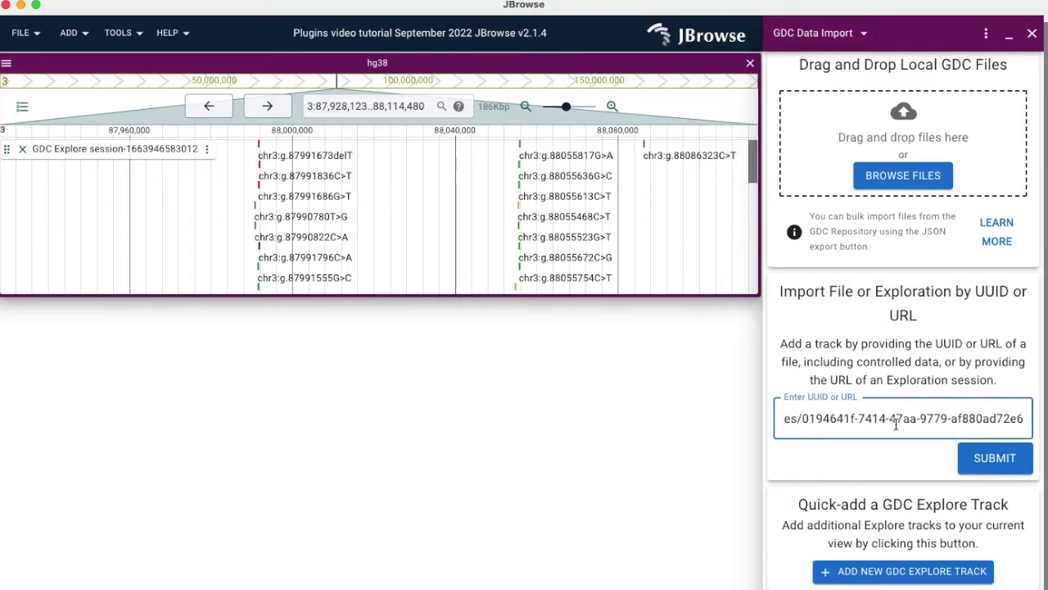
{"action": "scroll", "coordinate": [896, 424], "scroll_direction": "left", "scroll_amount": 3}
{"action": "scroll", "coordinate": [896, 423], "scroll_direction": "right", "scroll_amount": 10}
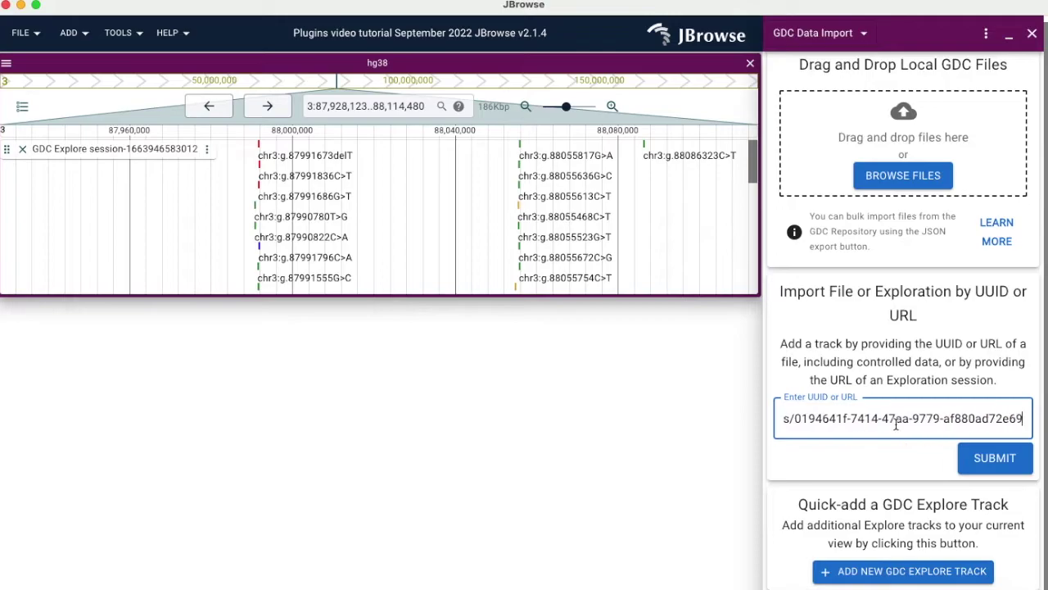
{"action": "left_click", "coordinate": [973, 472]}
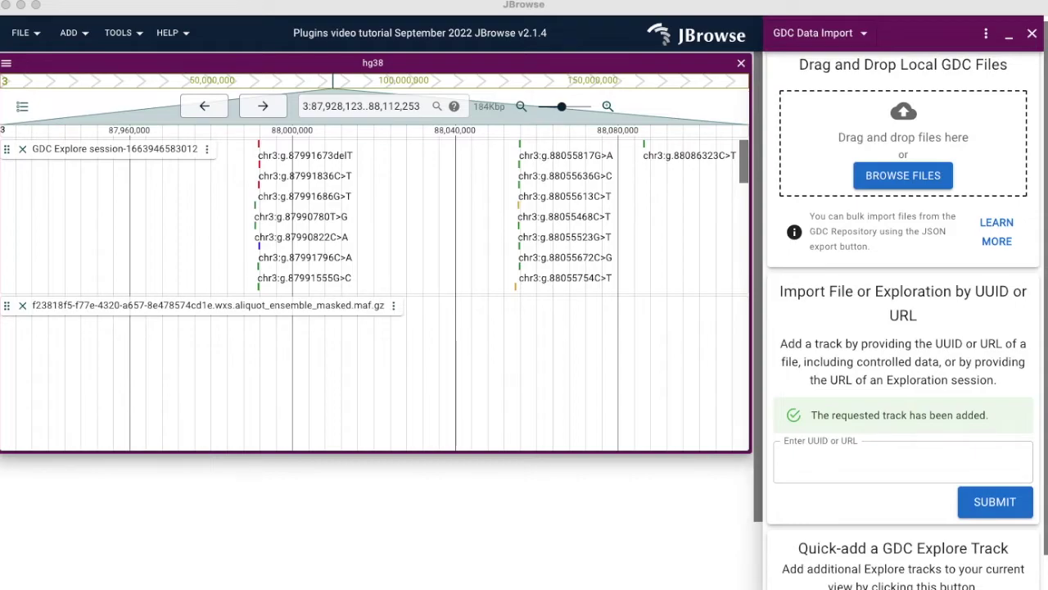
Step: Import a GDC Exploration session as another track from its copied URL
{"action": "left_click", "coordinate": [825, 457]}
{"action": "key", "text": "super+v"}
{"action": "left_click", "coordinate": [1005, 504]}
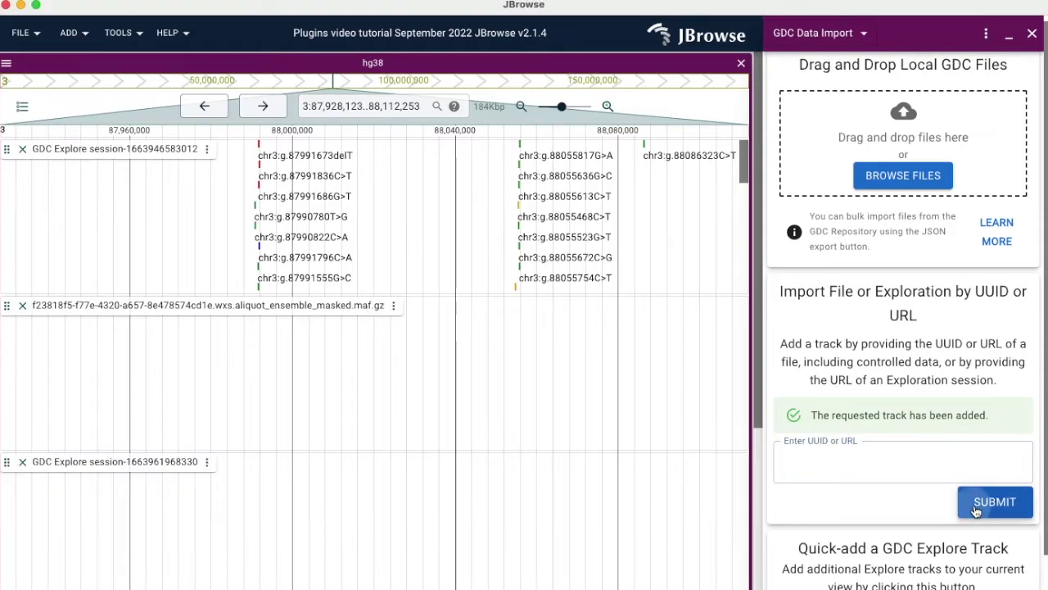
Step: Open the GDC filter settings of the newly imported GDC Explore track and review its primary site filter
{"action": "scroll", "coordinate": [752, 494], "scroll_direction": "down", "scroll_amount": 2}
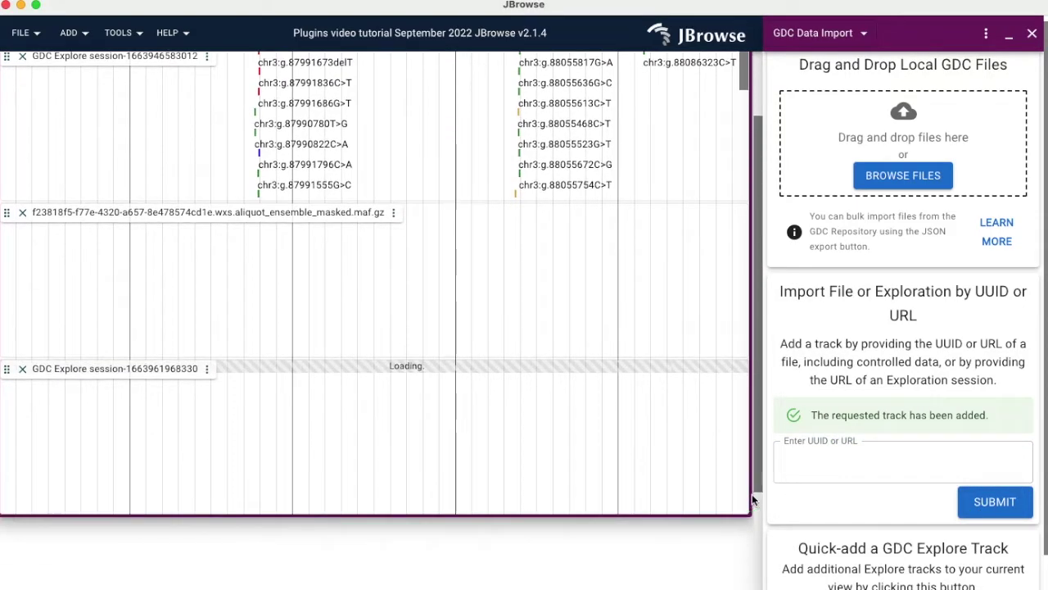
{"action": "left_click", "coordinate": [207, 369]}
{"action": "left_click", "coordinate": [254, 516]}
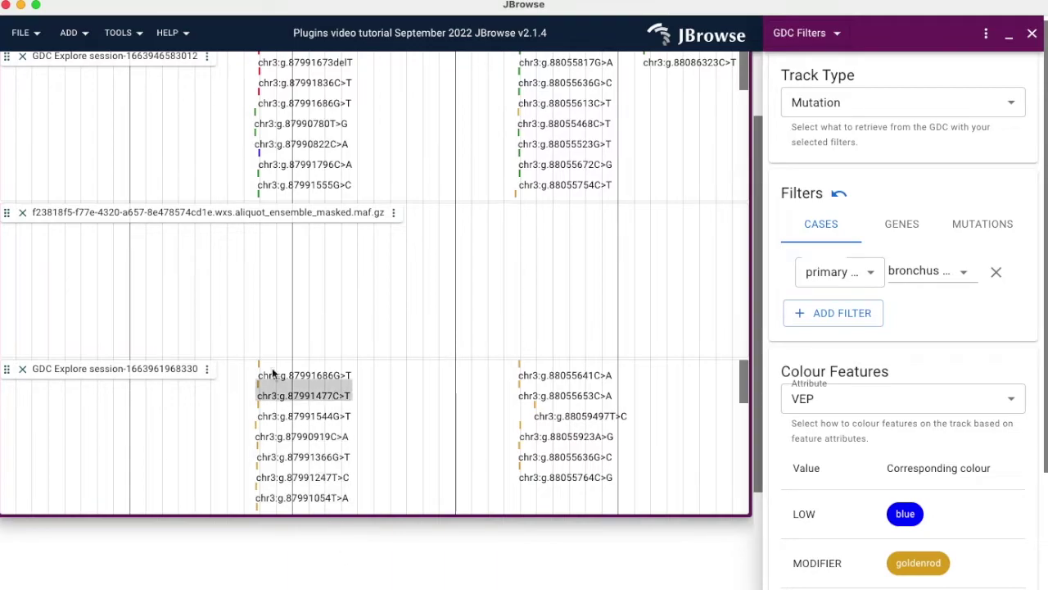
{"action": "scroll", "coordinate": [86, 53], "scroll_direction": "up", "scroll_amount": 3}
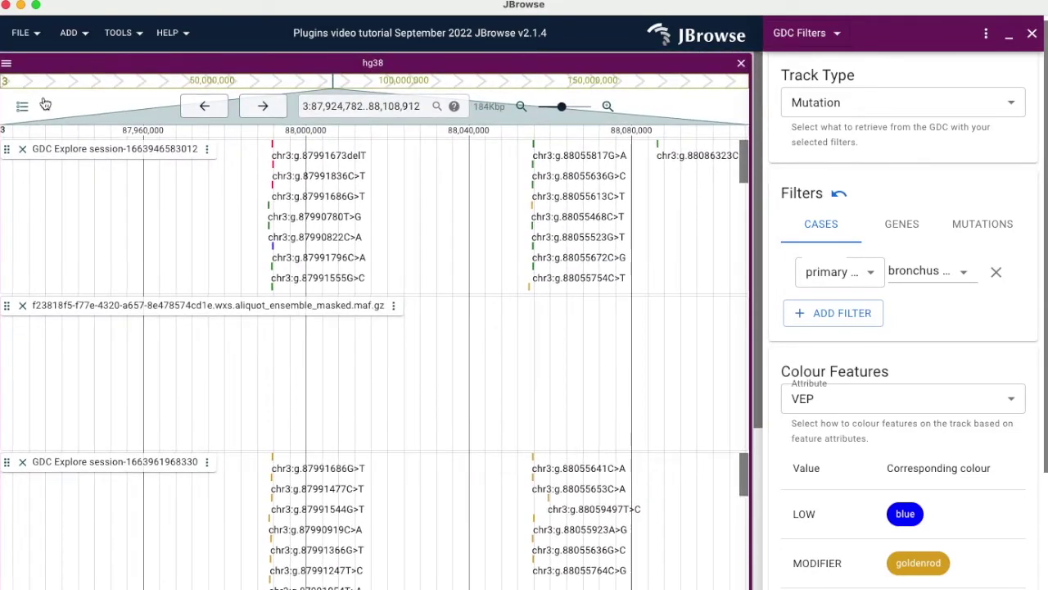
{"action": "left_click", "coordinate": [22, 106]}
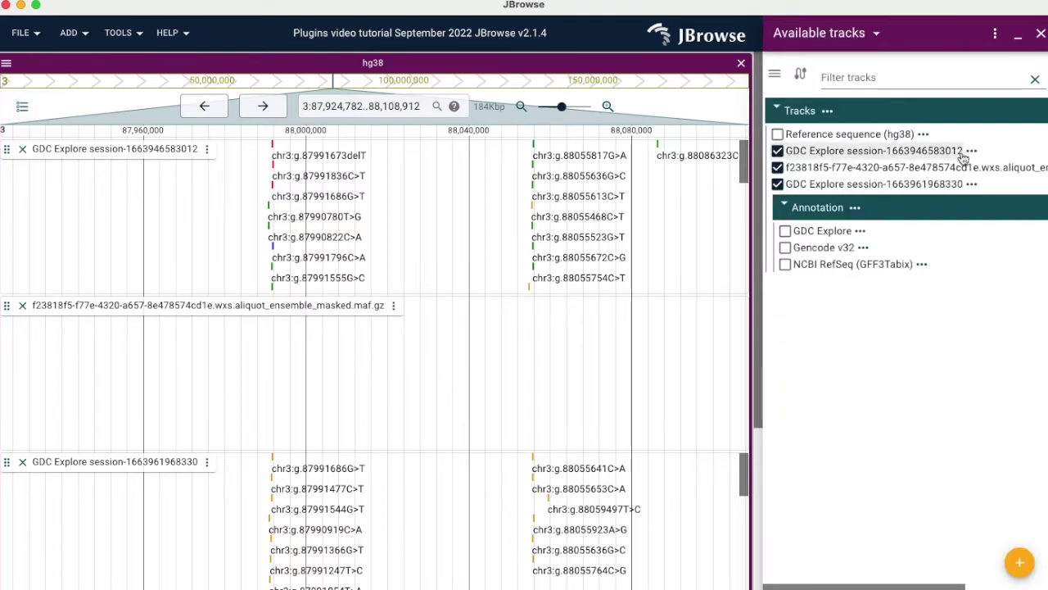
{"action": "left_click", "coordinate": [775, 81]}
{"action": "left_click", "coordinate": [788, 71]}
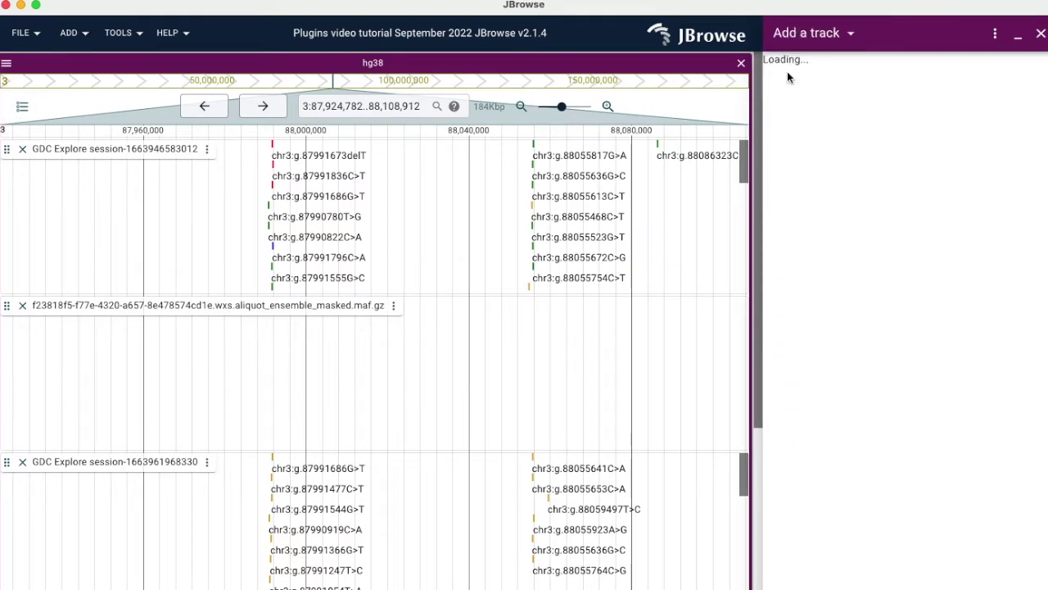
{"action": "left_click", "coordinate": [864, 206]}
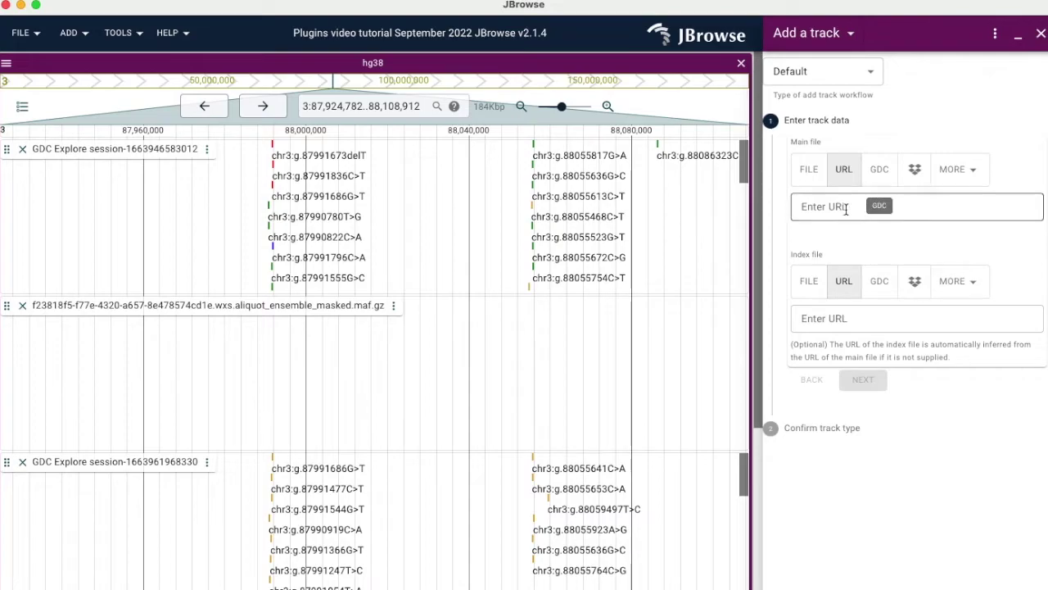
{"action": "type", "text": "https://api.gdc.cancer.gov/files/0194641f-7414-47aa-9779-af880ad72e69"}
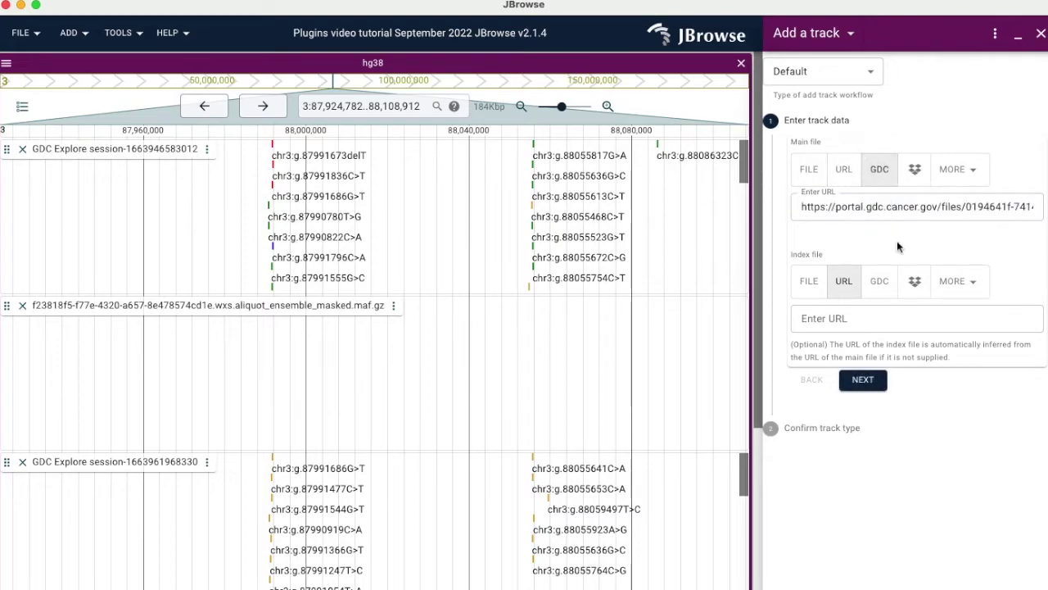
Step: Try the Methylation Beta Value Adapter as the track's adapter type and return to the track data entry
{"action": "left_click", "coordinate": [863, 380]}
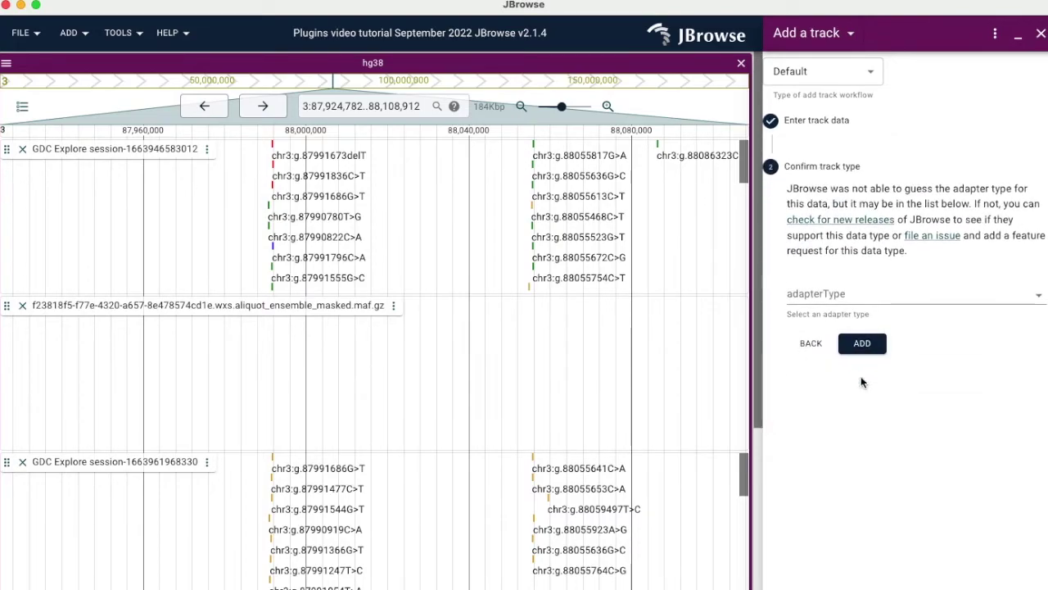
{"action": "left_click", "coordinate": [863, 293]}
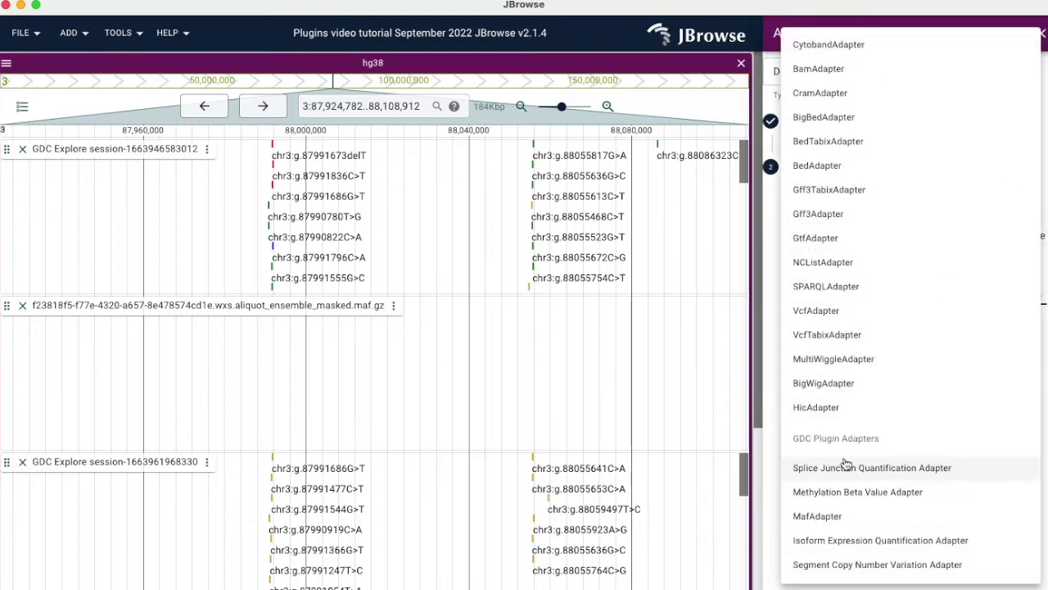
{"action": "left_click", "coordinate": [847, 492]}
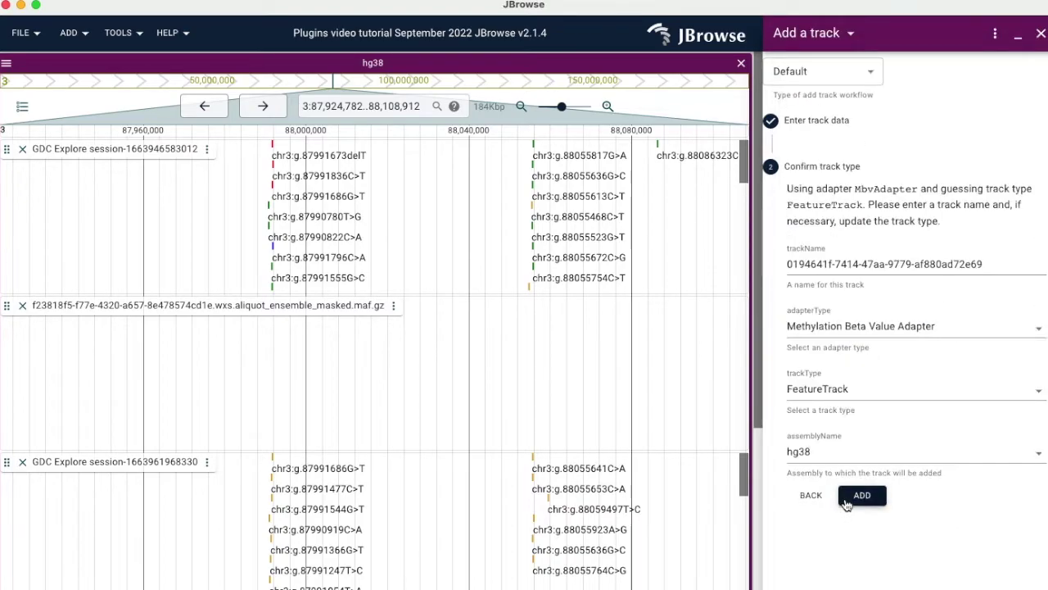
{"action": "left_click", "coordinate": [810, 494]}
Step: Set the main file URL to GDC file 1294fc89-fae1-4d71-b970-dee321eeb6c1 and add it as a VariantTrack on hg38 with text-search indexing
{"action": "left_click", "coordinate": [814, 206]}
{"action": "key", "text": "super+v"}
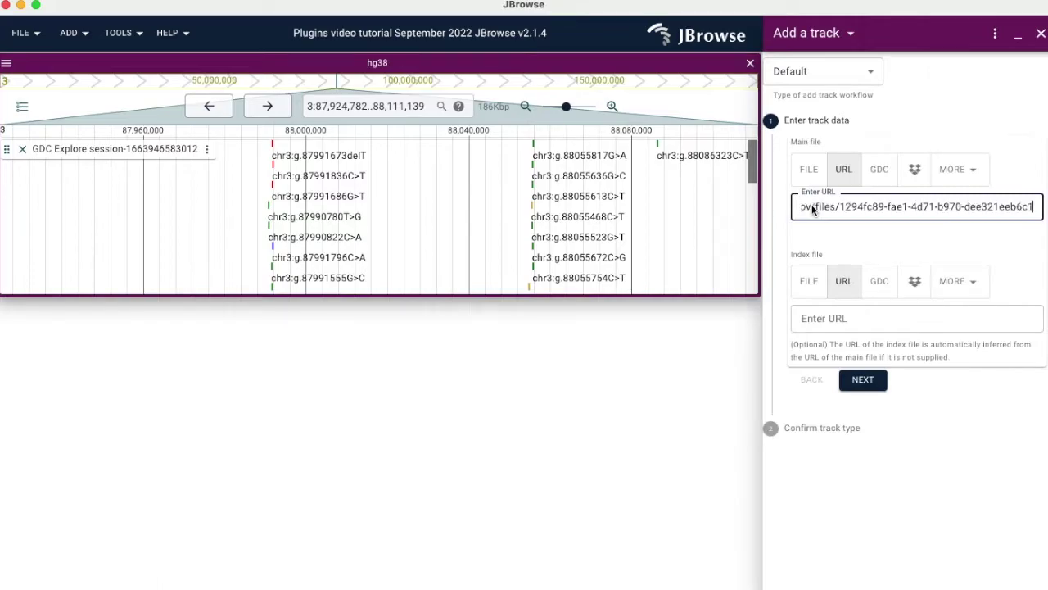
{"action": "left_click", "coordinate": [863, 380]}
{"action": "scroll", "coordinate": [845, 377], "scroll_direction": "down", "scroll_amount": 5}
{"action": "scroll", "coordinate": [845, 445], "scroll_direction": "down", "scroll_amount": 2}
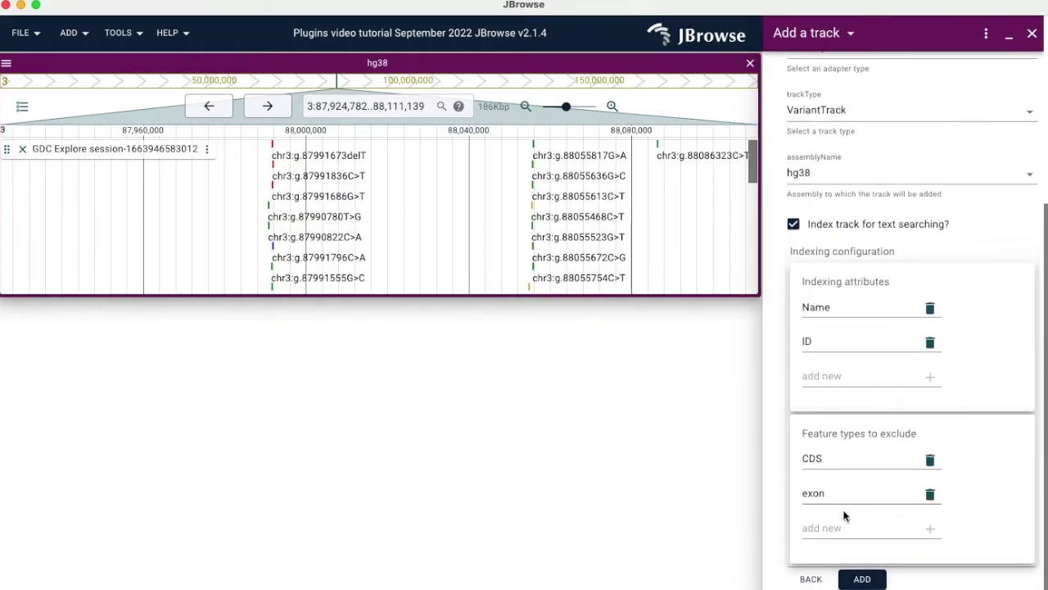
{"action": "left_click", "coordinate": [862, 576]}
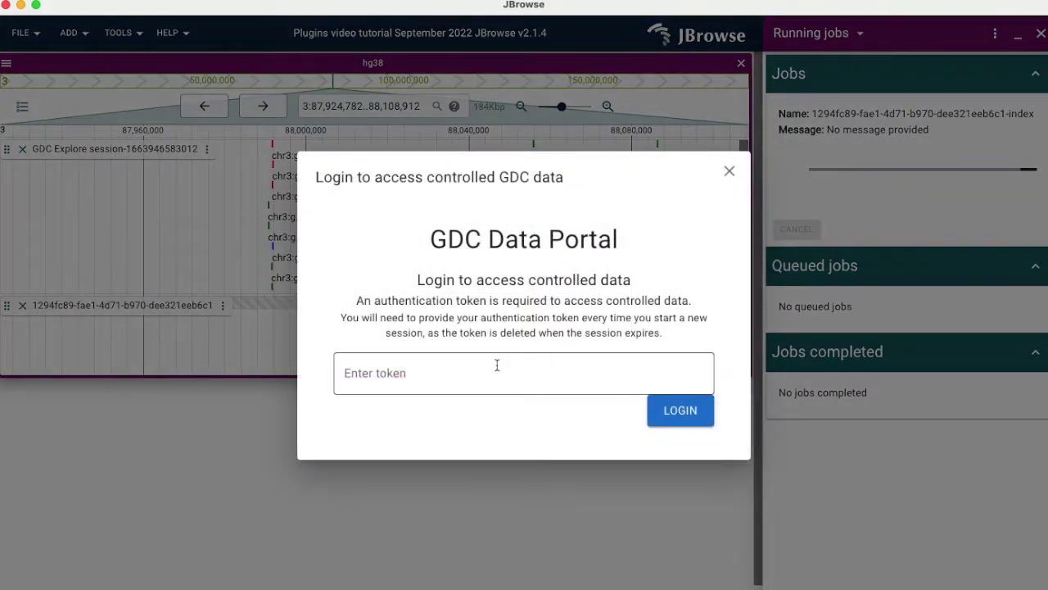
Step: Activate the authentication token field in the GDC Data Portal login for controlled data
{"action": "left_click", "coordinate": [496, 366]}
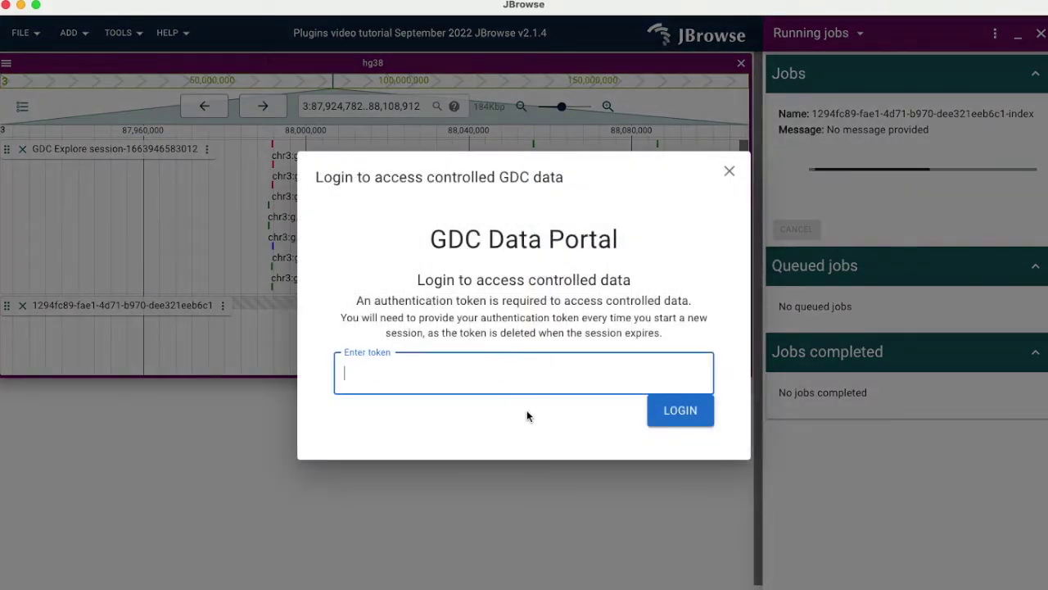